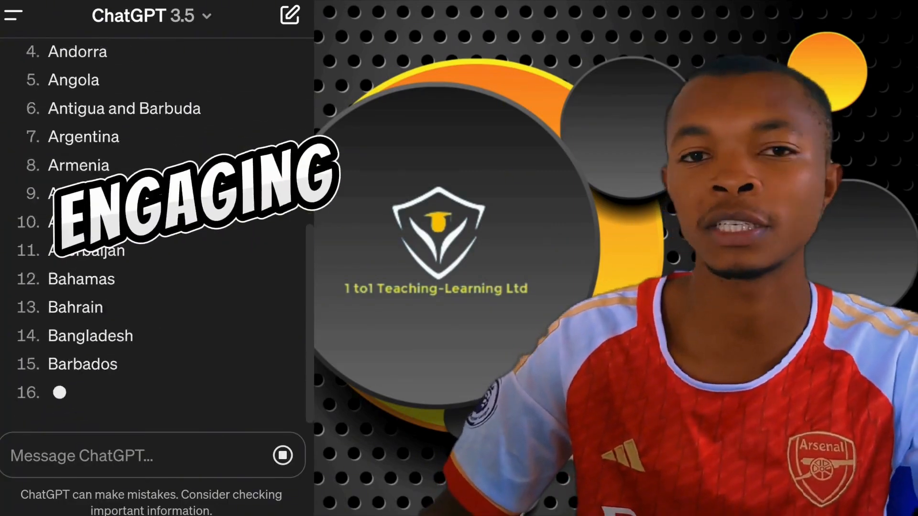
scroll(153, 235, "up", 5)
scroll(153, 234, "down", 3)
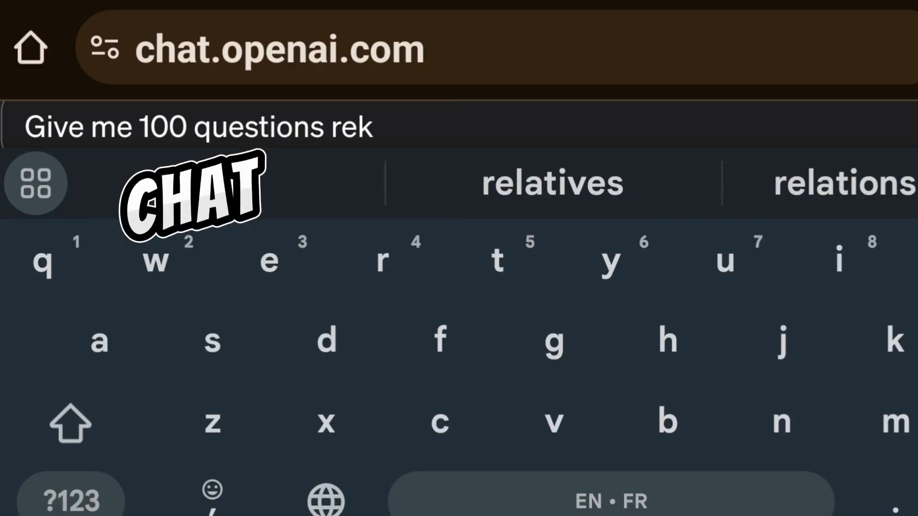
Continue the ChatGPT prompt so that it reads "Give me 100 questions related".
left_click(482, 182)
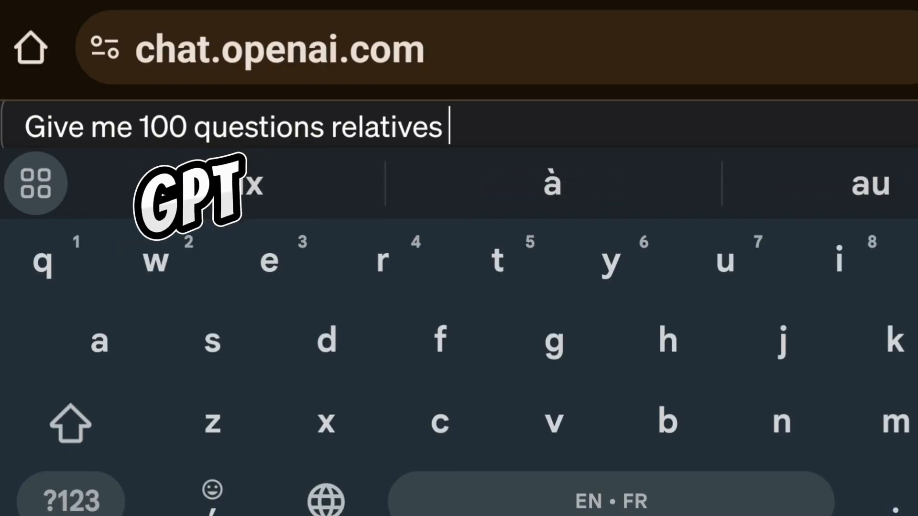
key("BackSpace")
key("BackSpace")
key("BackSpace")
key("BackSpace")
key("BackSpace")
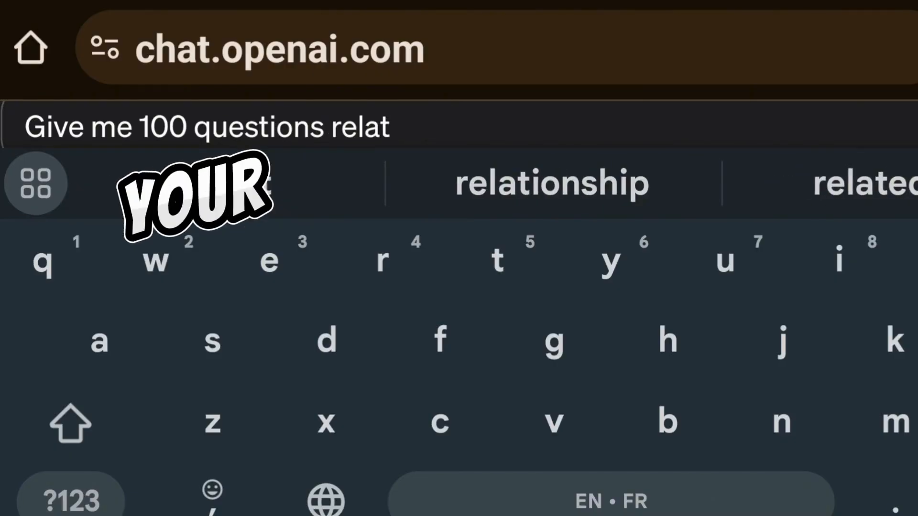
left_click(856, 184)
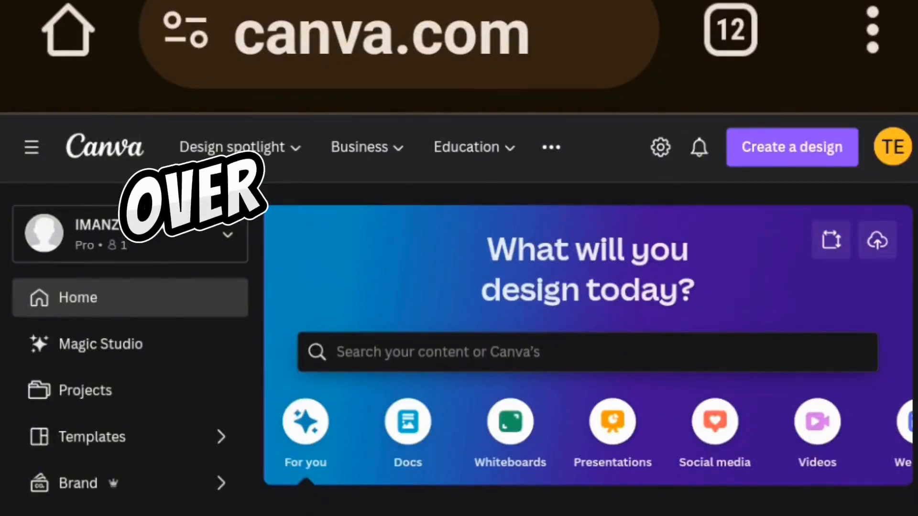
scroll(588, 335, "down", 15)
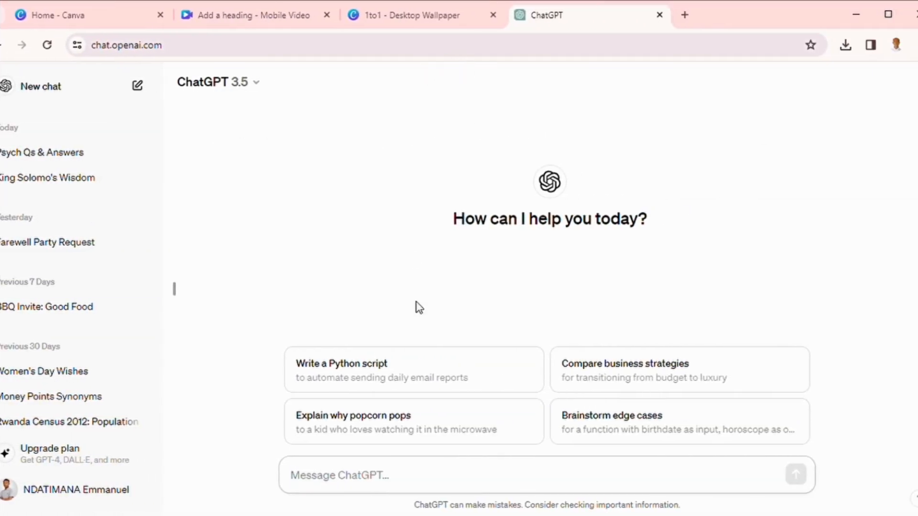
Ask ChatGPT for a five-column table of 60 simple questions about keyboard shortcuts with three options, with text rather than numbers in the last column.
left_click(326, 476)
type("in a table of five columns give 60 simple questions about keyboard shortcuts with three options 1 for a question, 2,3,4 for options and 5th column for the correct answer and indicate it by writing it. make them short and engaging. use the table format below question| option 1| option 2| option 3| correct answer")
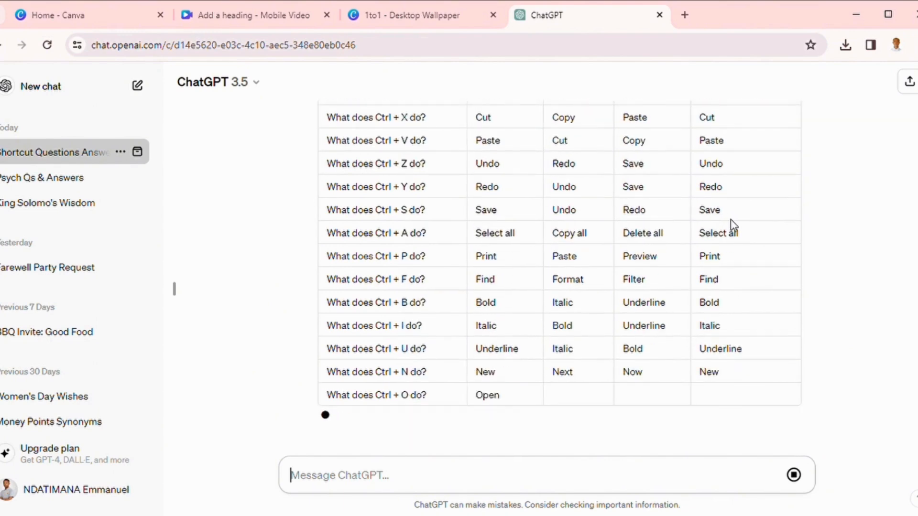
Select the question, option and correct-answer rows of the revised keyboard shortcuts table in the reply.
scroll(732, 225, "up", 3)
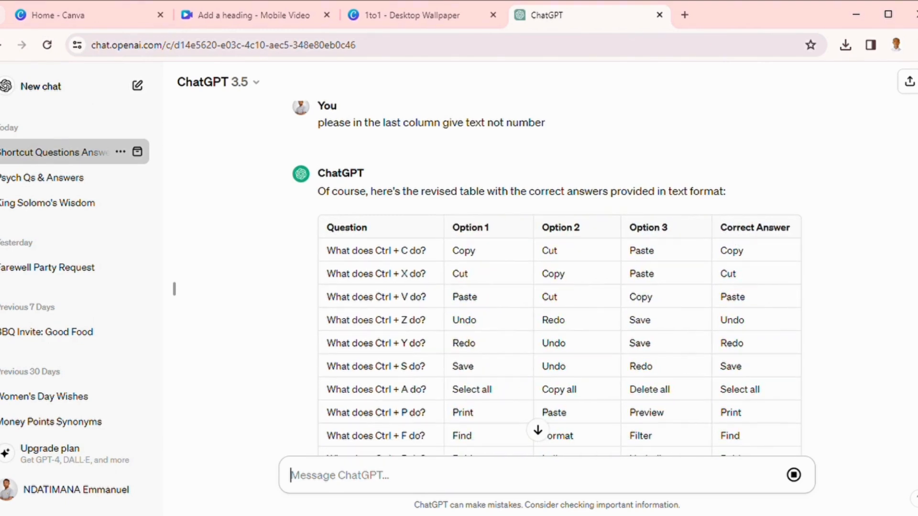
scroll(611, 299, "down", 10)
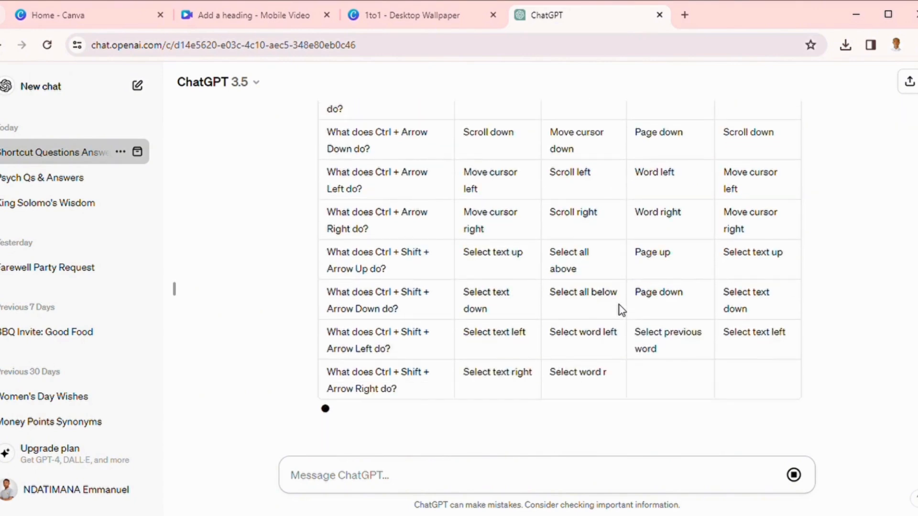
scroll(621, 310, "up", 15)
left_click_drag(328, 272, 736, 436)
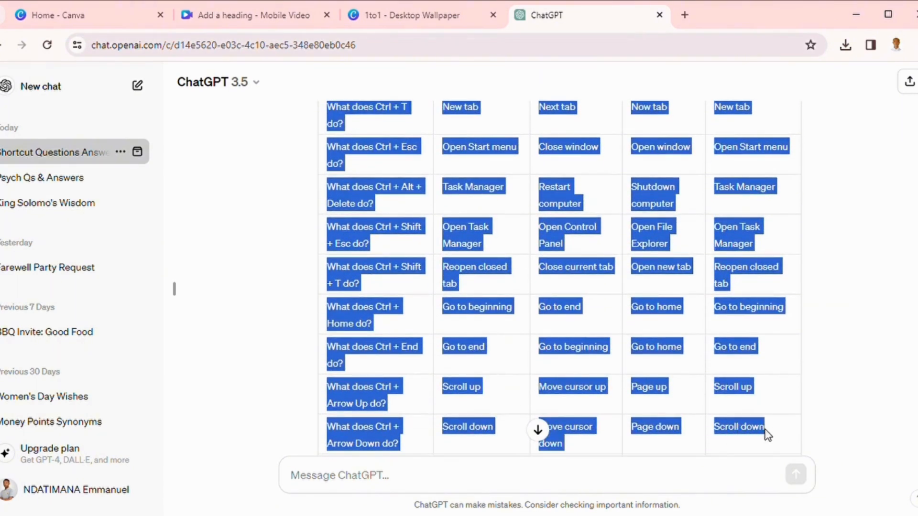
Switch to Canva, create a blank Mobile Video design by searching for "short", and close the old "Add a heading" design.
key("ctrl+1")
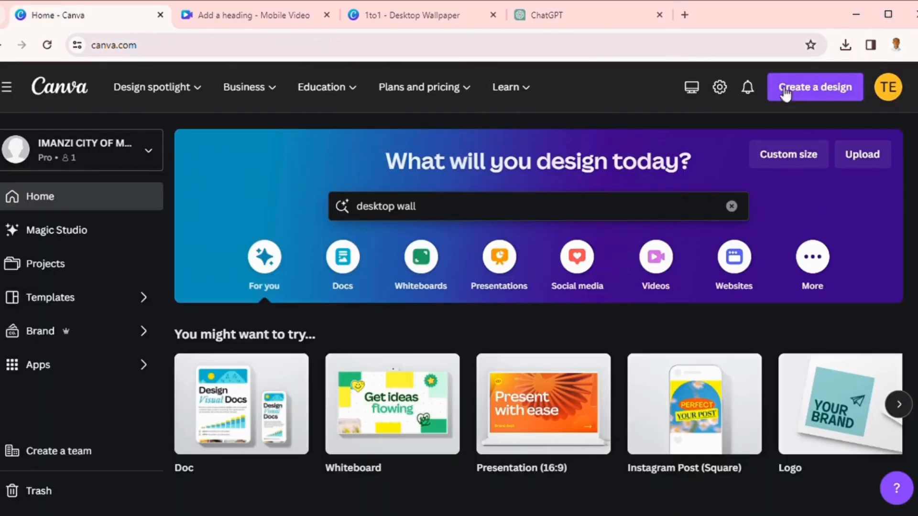
left_click(817, 95)
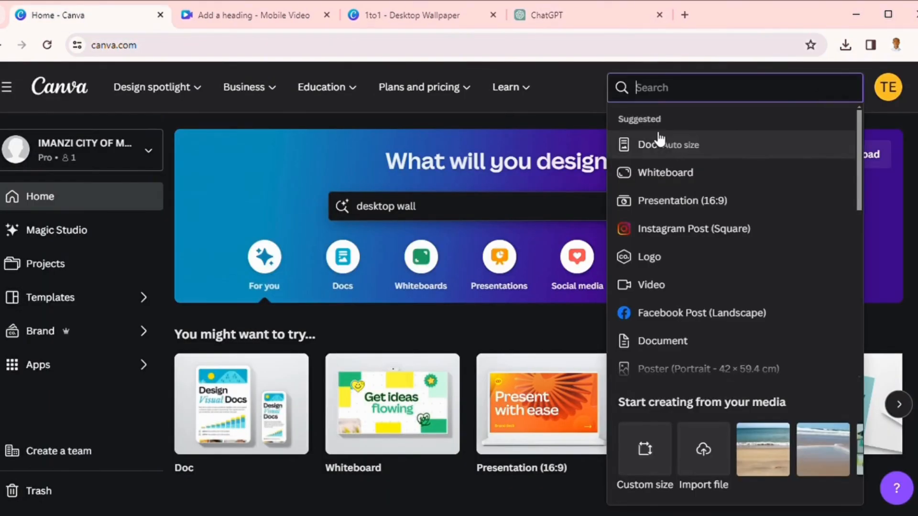
type("short")
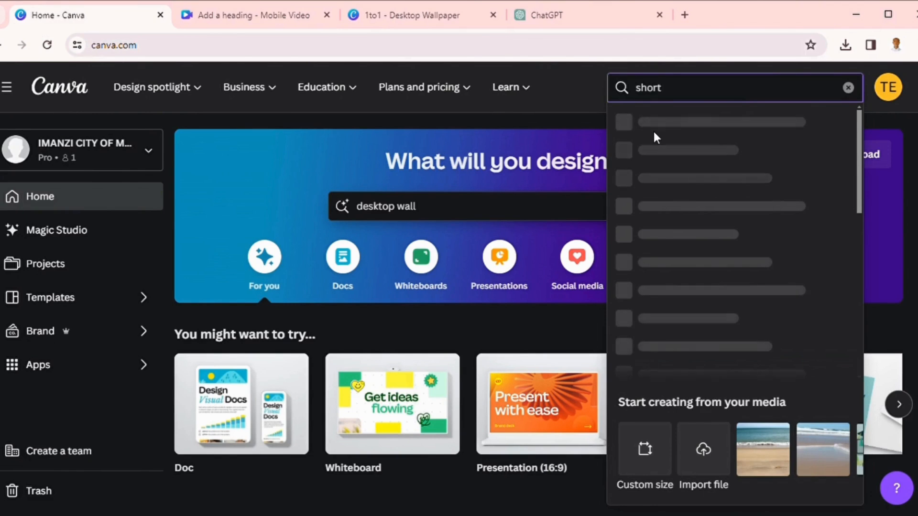
left_click(703, 126)
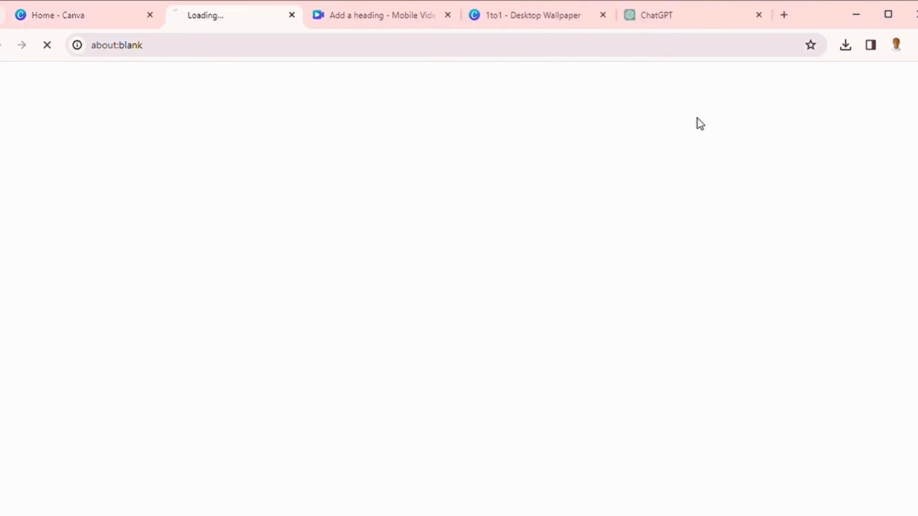
left_click(459, 15)
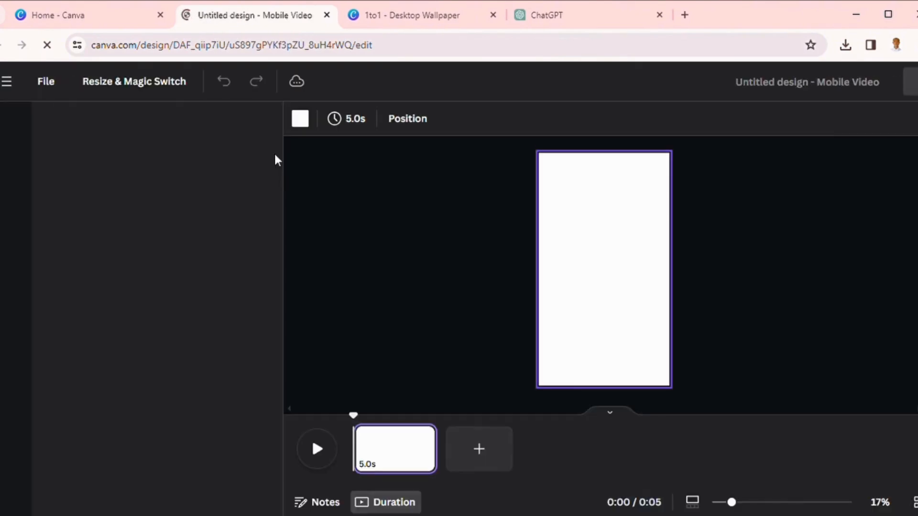
left_click(760, 503)
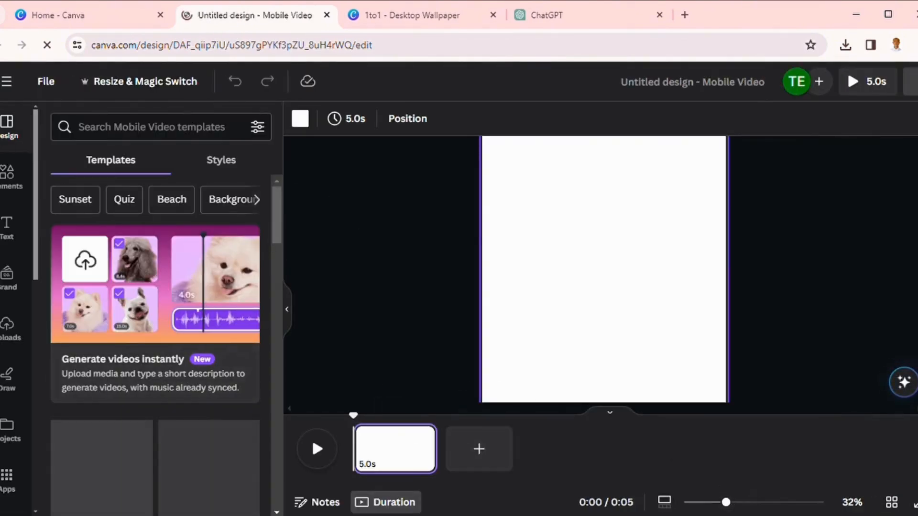
Search the elements for "background" and show only the videos.
left_click(14, 178)
left_click(155, 133)
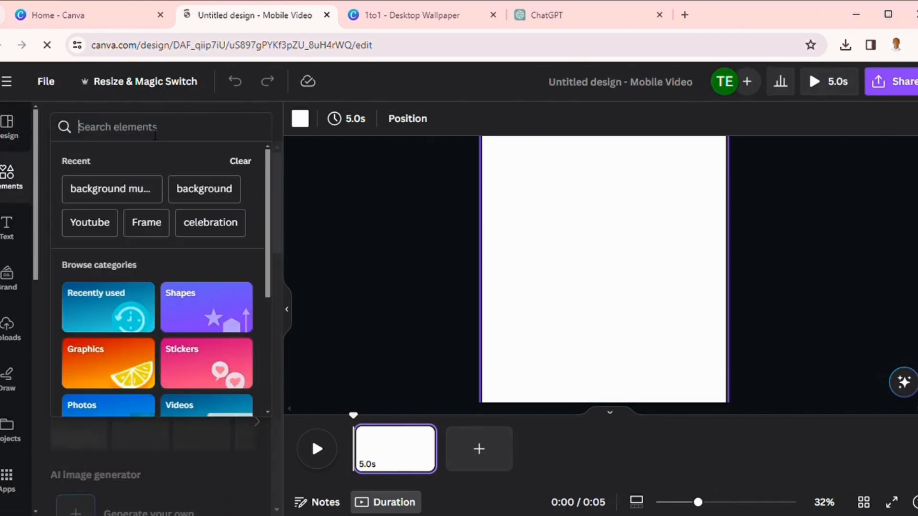
type("back")
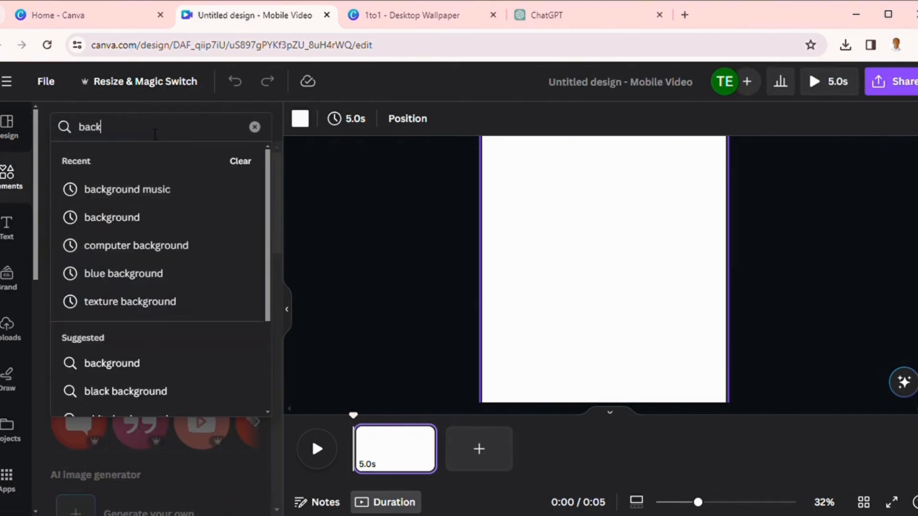
left_click(138, 220)
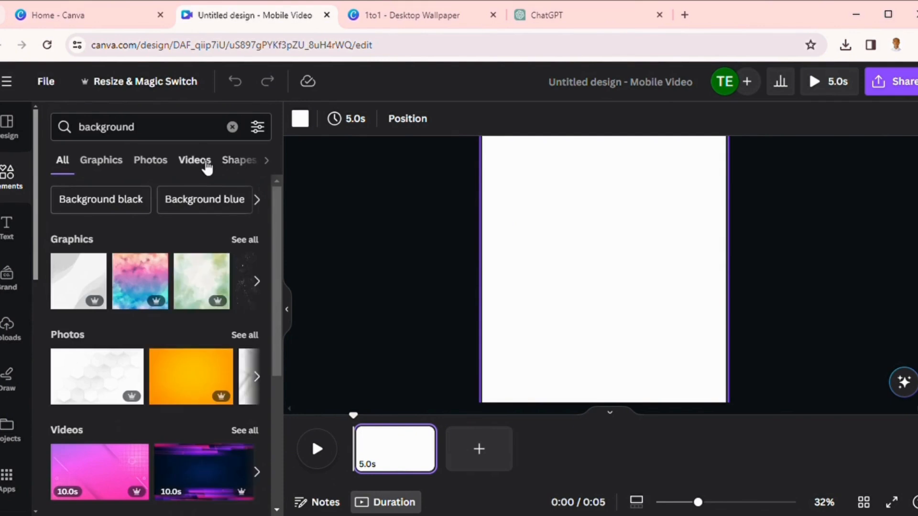
left_click(205, 161)
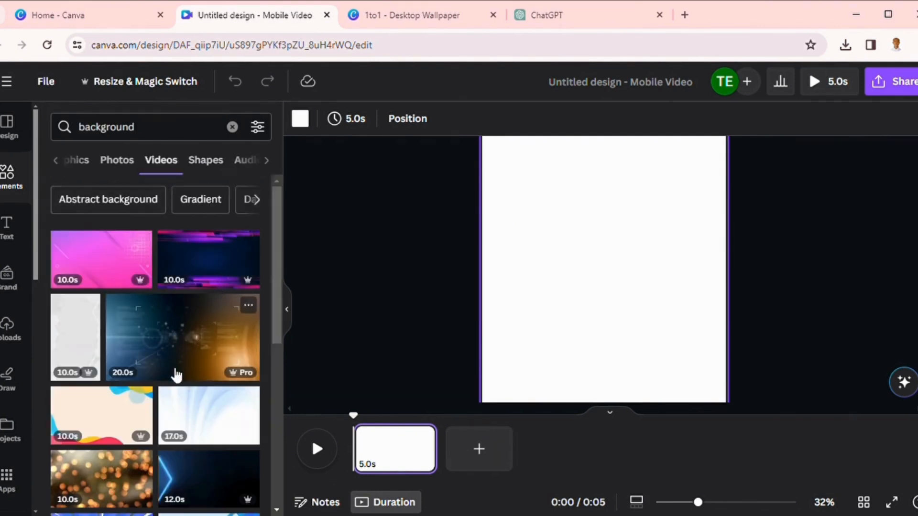
Add the 16-second black wavy fabric video to the page as its background and play it back.
scroll(177, 375, "down", 4)
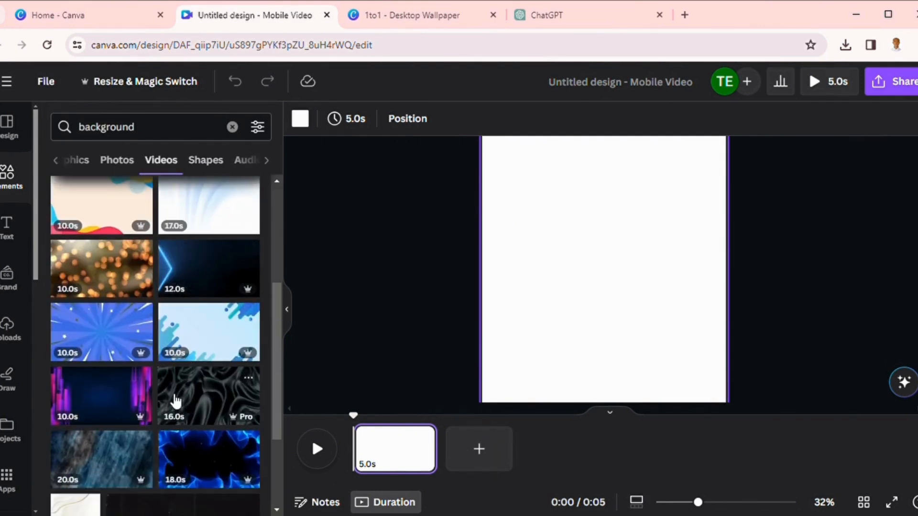
left_click_drag(203, 406, 547, 266)
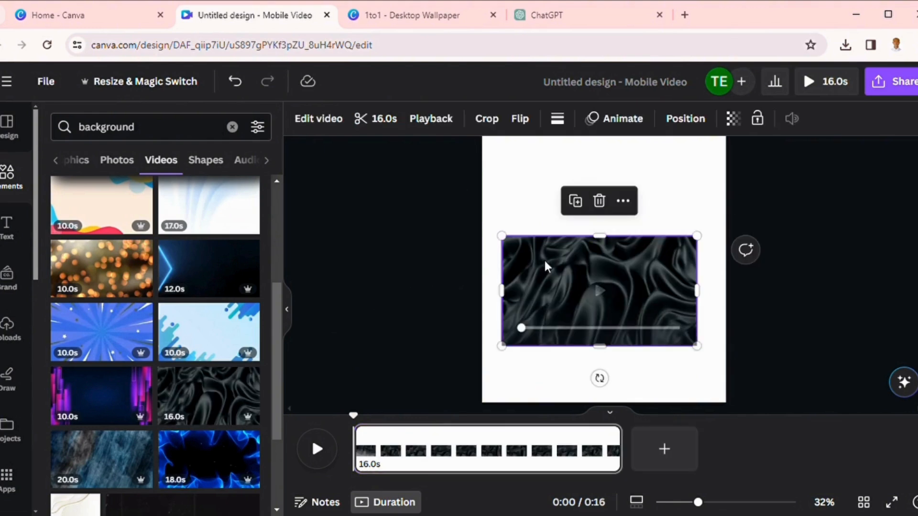
right_click(636, 272)
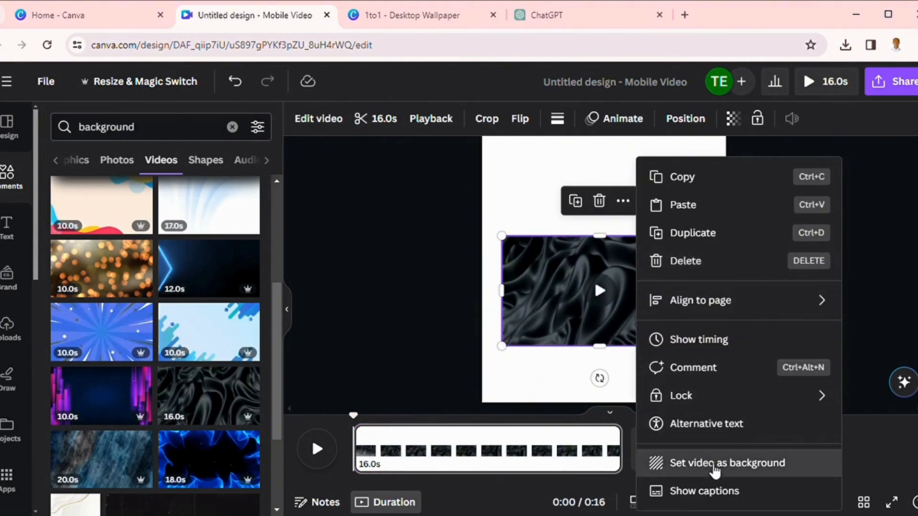
left_click(710, 473)
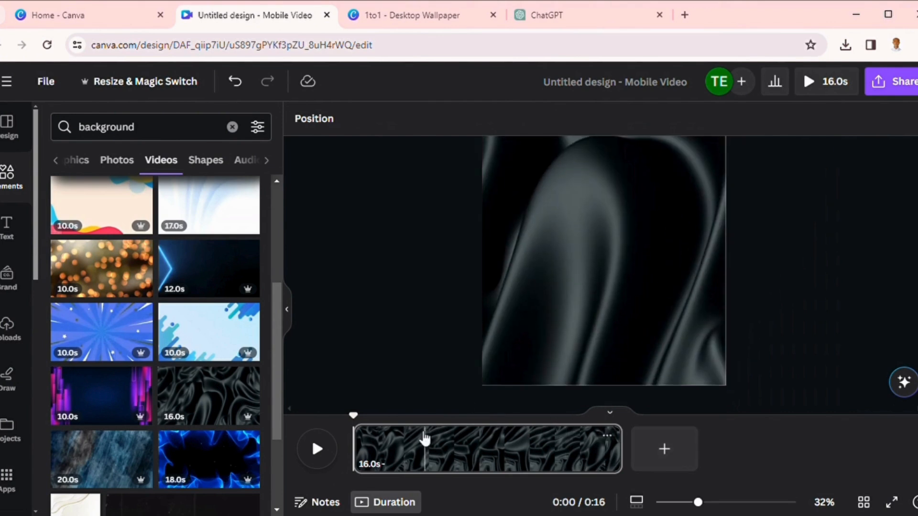
left_click(316, 452)
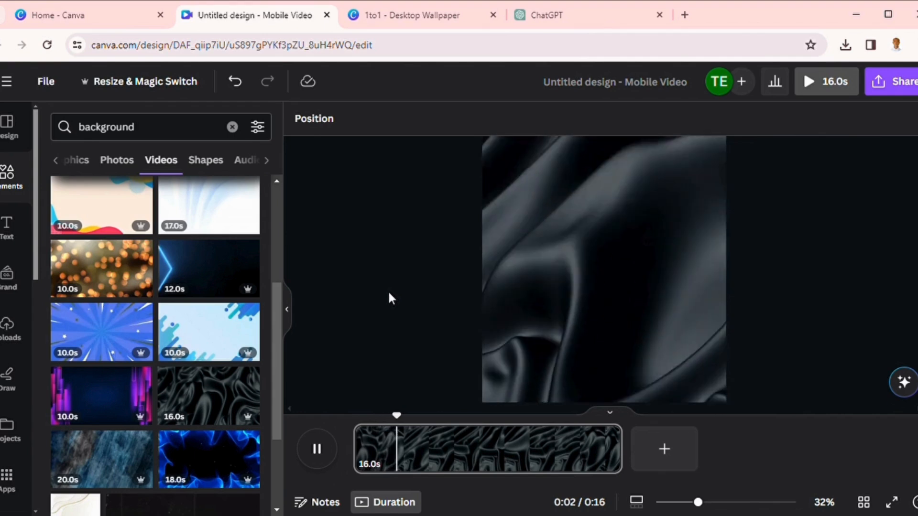
left_click(354, 475)
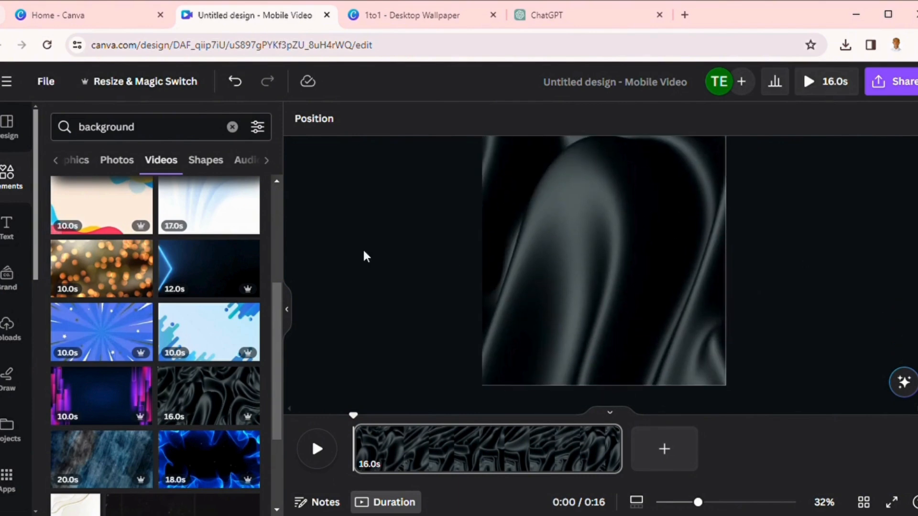
Find audio elements for "background music" and add the track "Come Be With Us" to the timeline beneath the video.
left_click(14, 174)
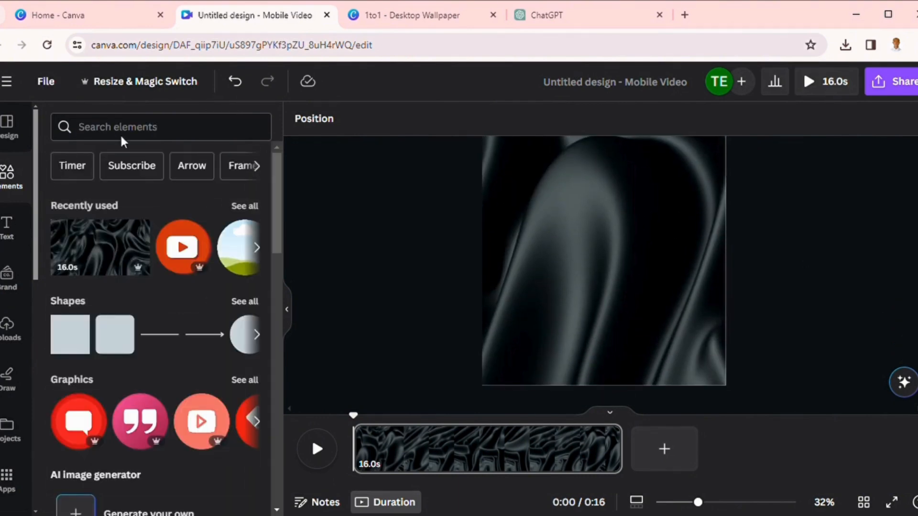
left_click(147, 131)
type("ba")
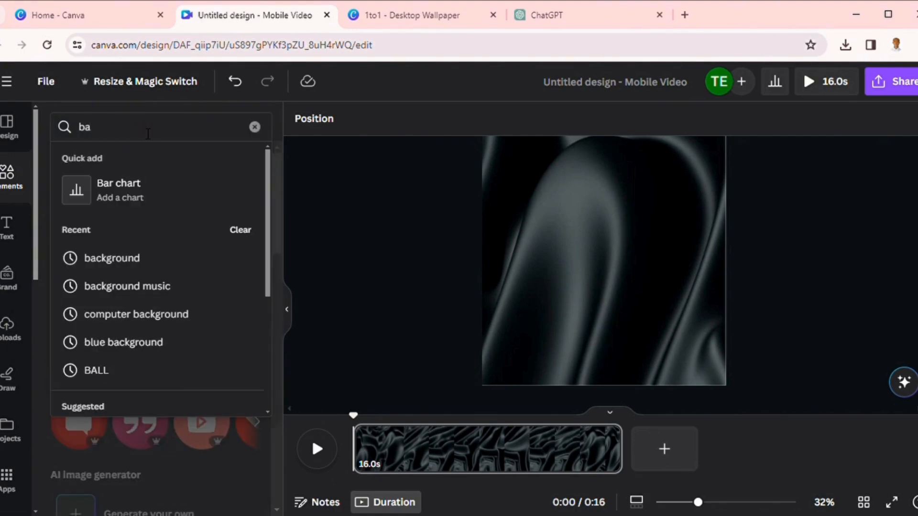
type("ck")
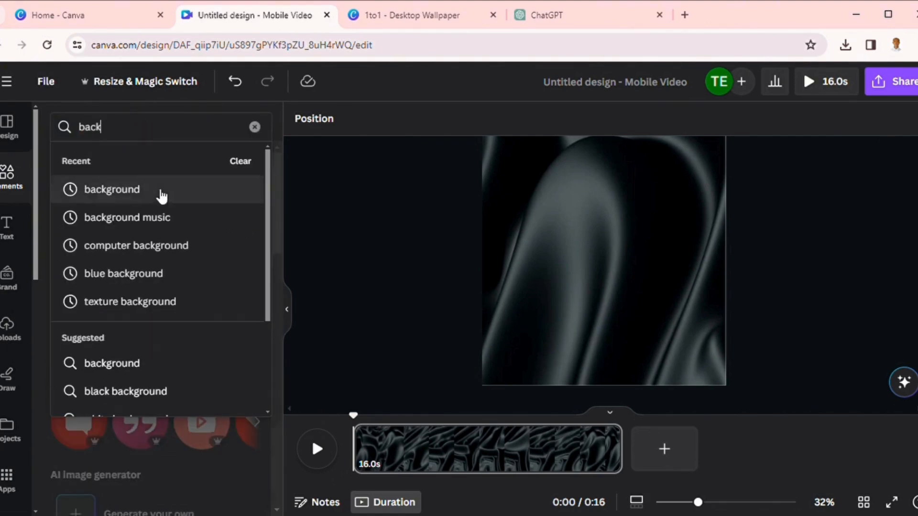
left_click(170, 218)
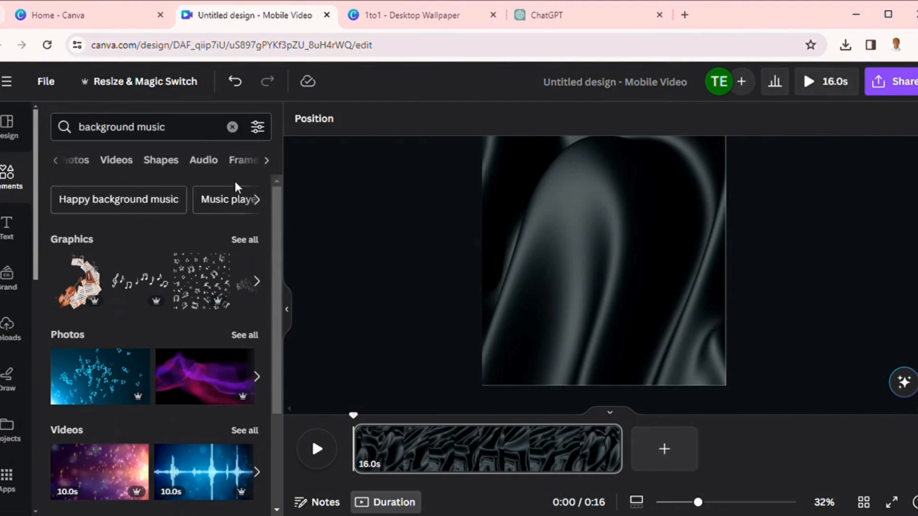
left_click(207, 161)
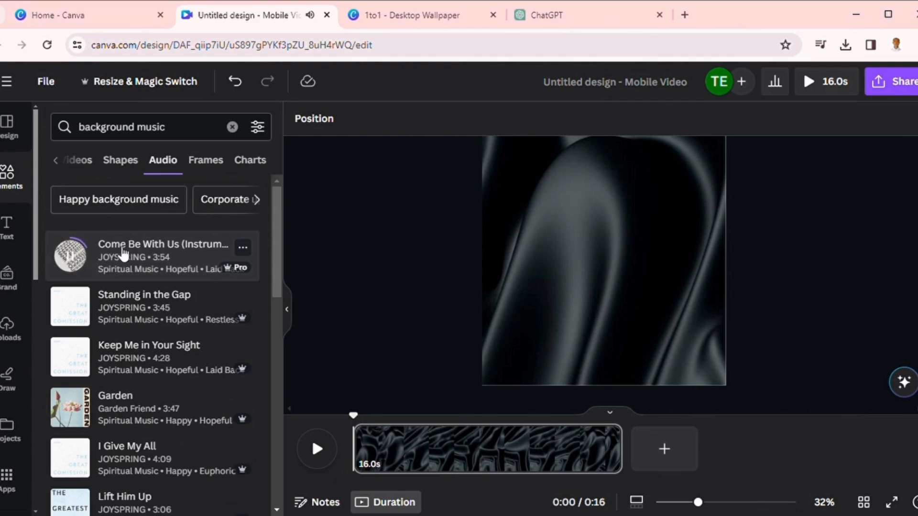
left_click_drag(120, 250, 349, 460)
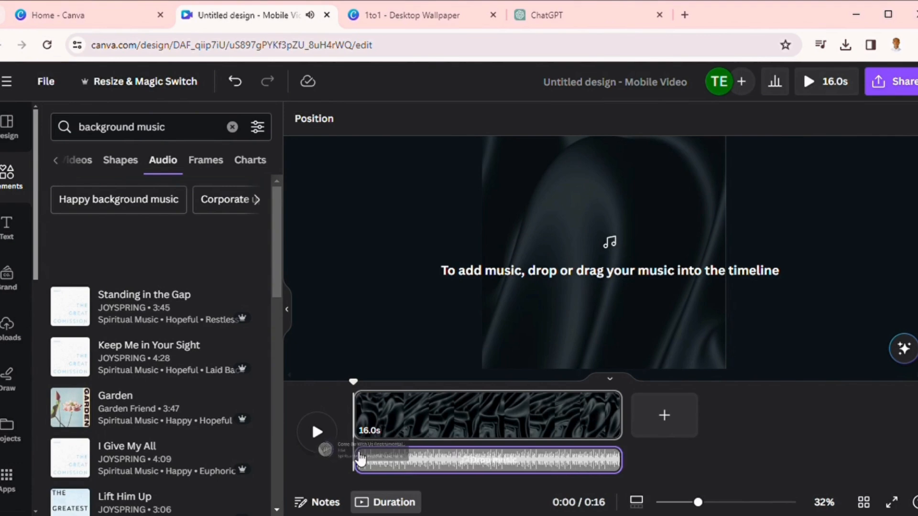
Play the background music and try raising its volume to 400.
left_click(317, 436)
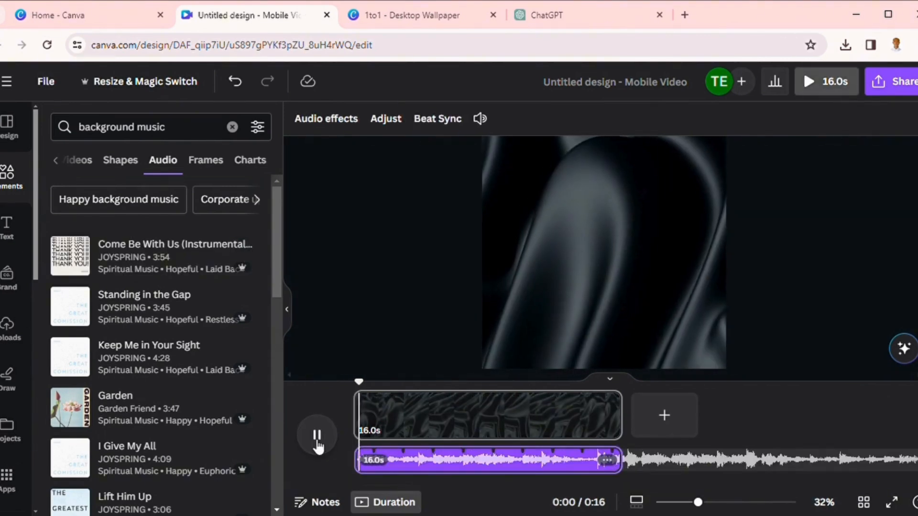
left_click(480, 119)
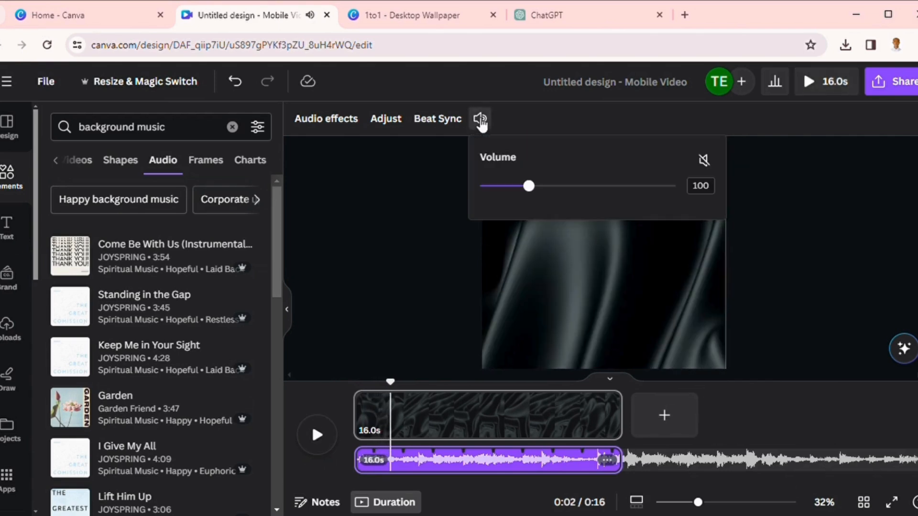
left_click_drag(545, 190, 678, 189)
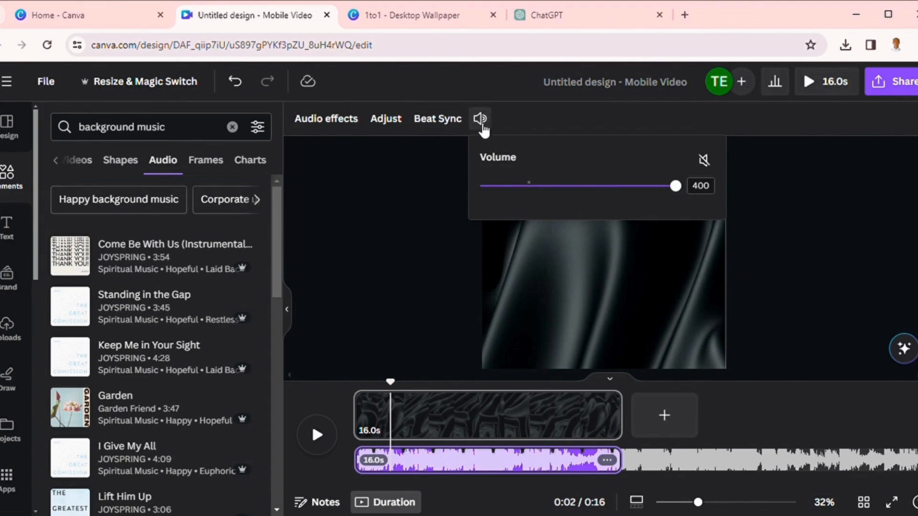
left_click(317, 435)
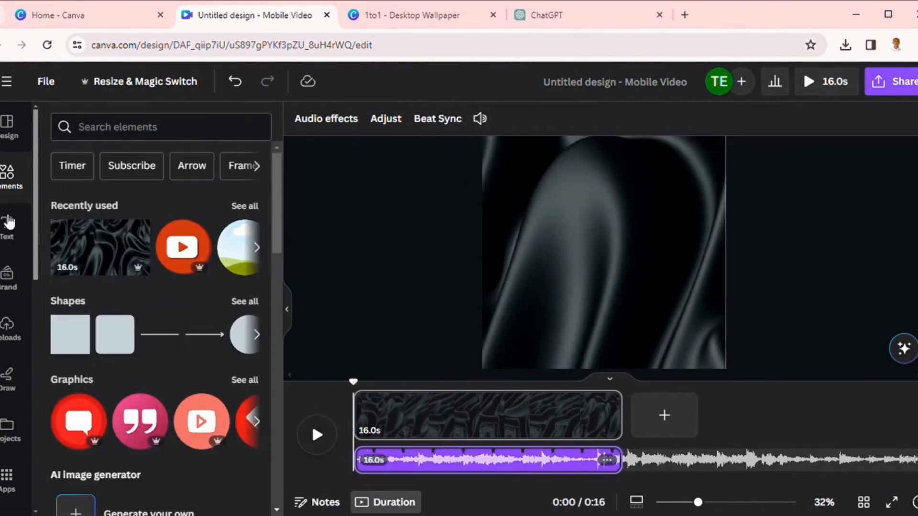
Add a heading reading "question" and move it up near the top of the page.
left_click(14, 240)
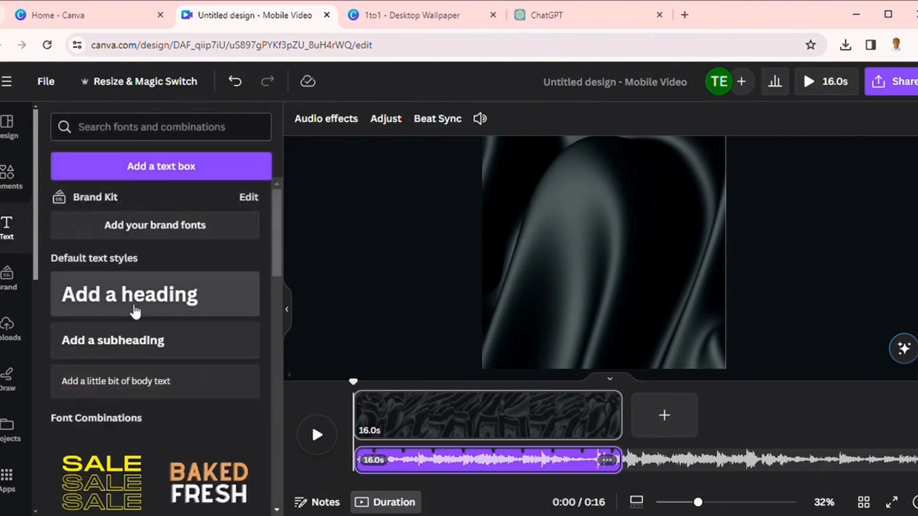
left_click(129, 295)
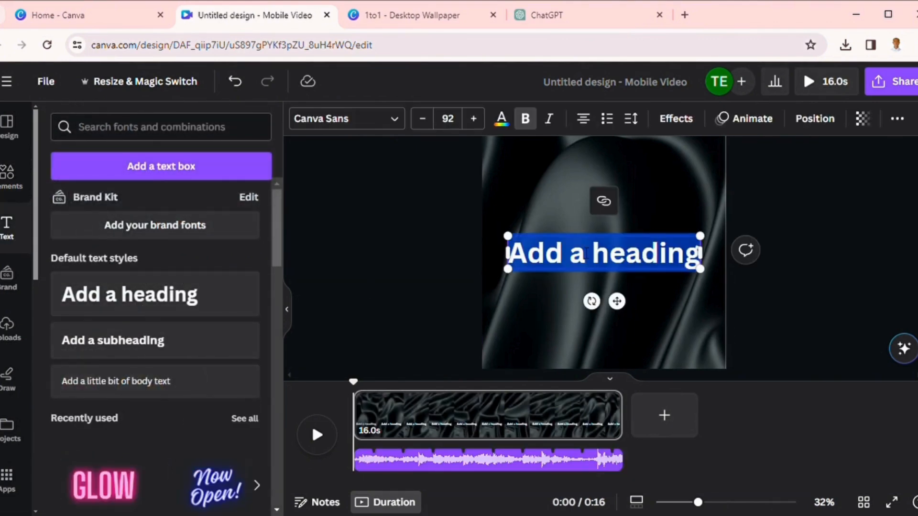
type("questi")
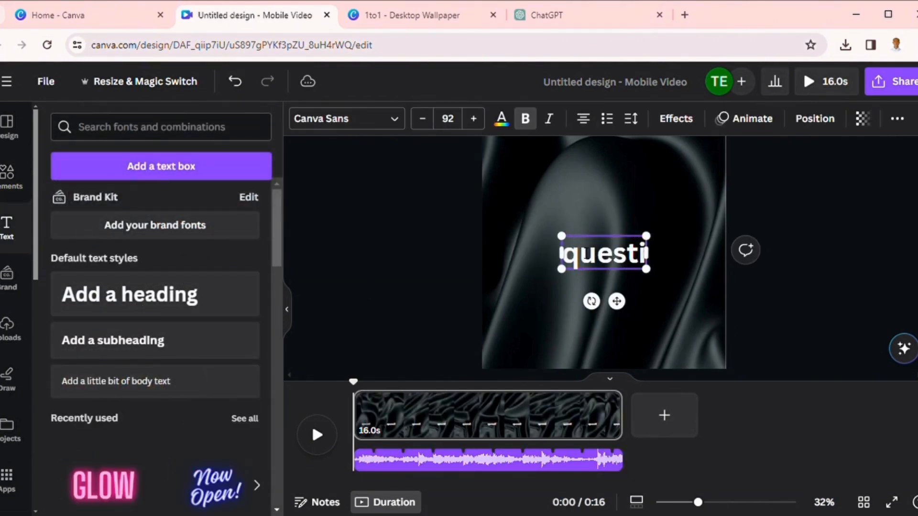
type("on")
left_click_drag(617, 301, 617, 217)
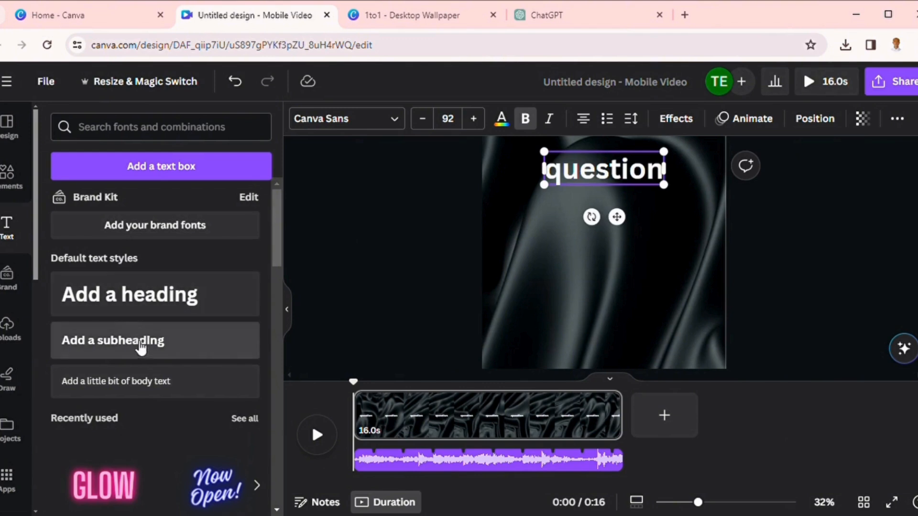
Add a subheading reading "option 1" directly below the question heading.
left_click(140, 343)
type("o")
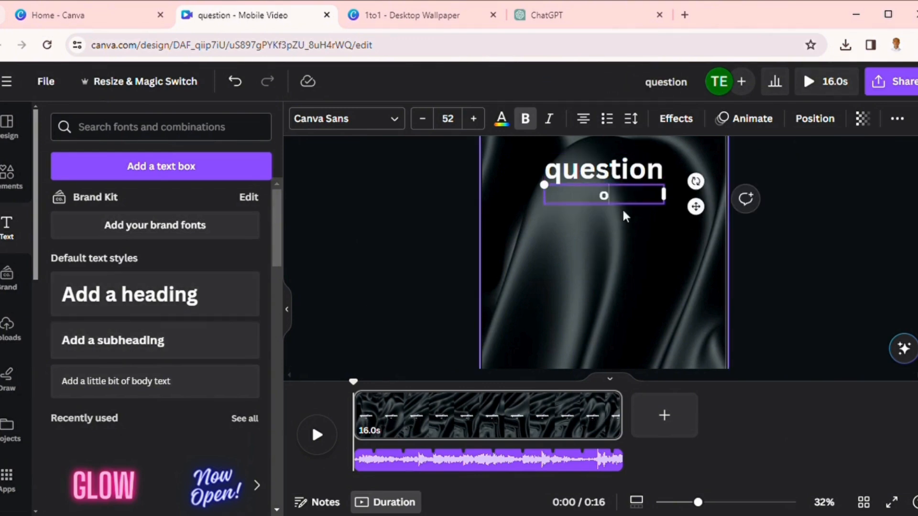
type("ption 1")
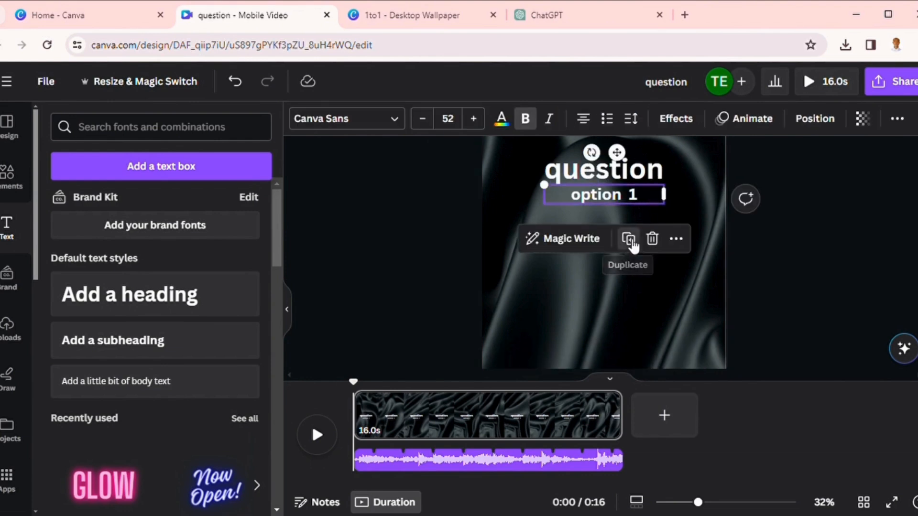
Duplicate the "option 1" text, place the copy below it and change its text to "option 2".
left_click(630, 240)
left_click_drag(649, 208, 650, 245)
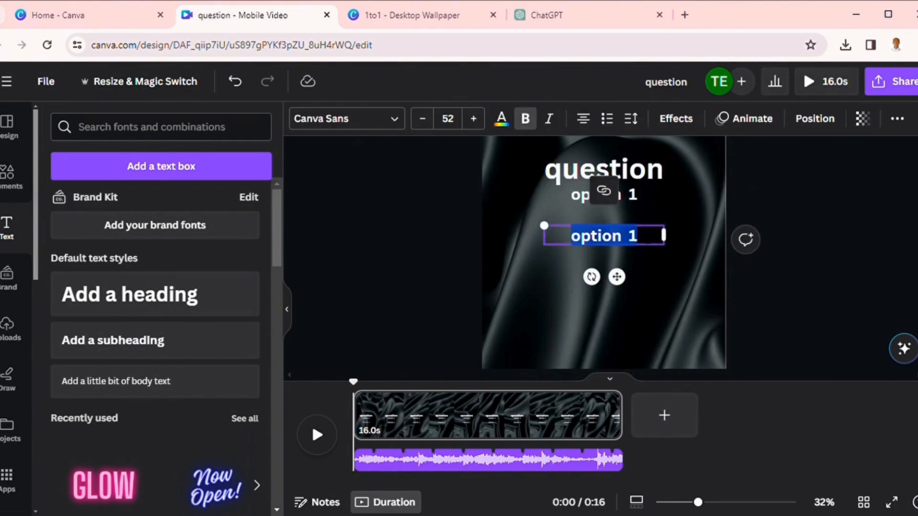
key("BackSpace")
key("ctrl+z")
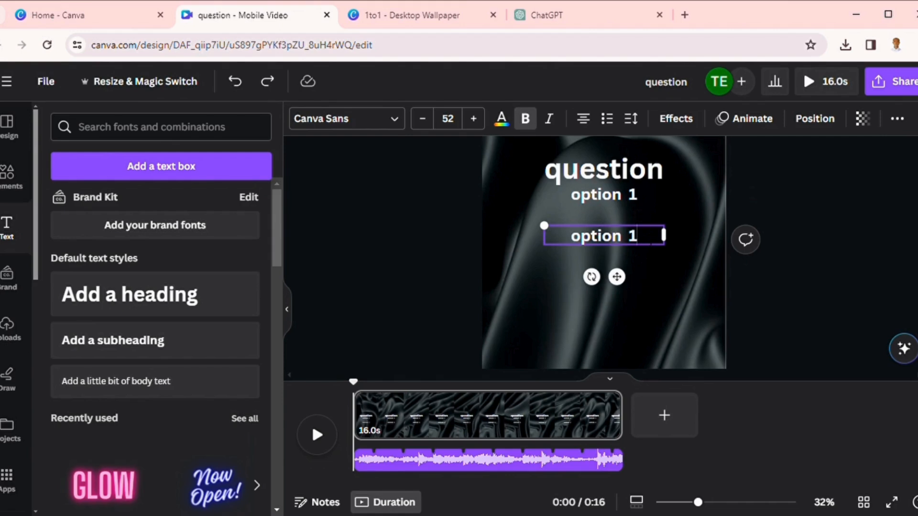
key("BackSpace")
left_click(628, 266)
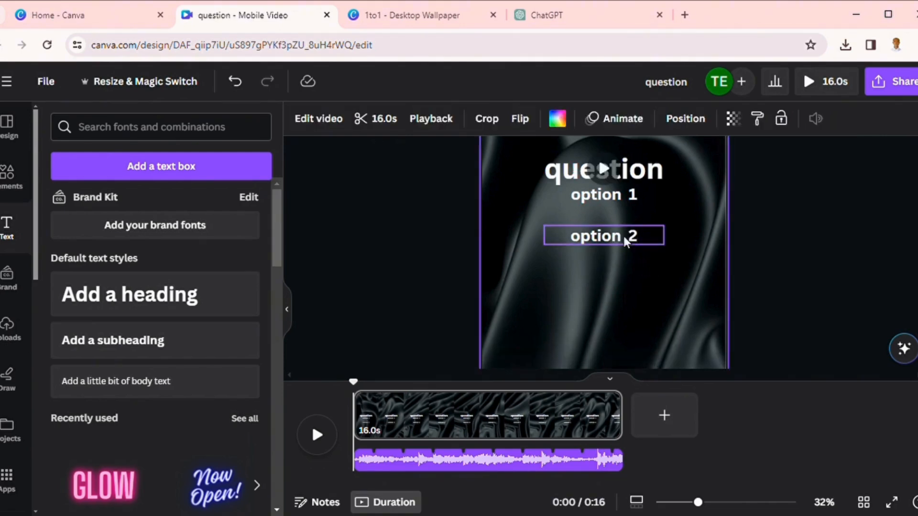
Duplicate the "option 2" text, place the copy below it and change its text to "option 3".
left_click(626, 240)
left_click(634, 197)
left_click_drag(636, 241, 650, 289)
double_click(650, 289)
left_click(647, 293)
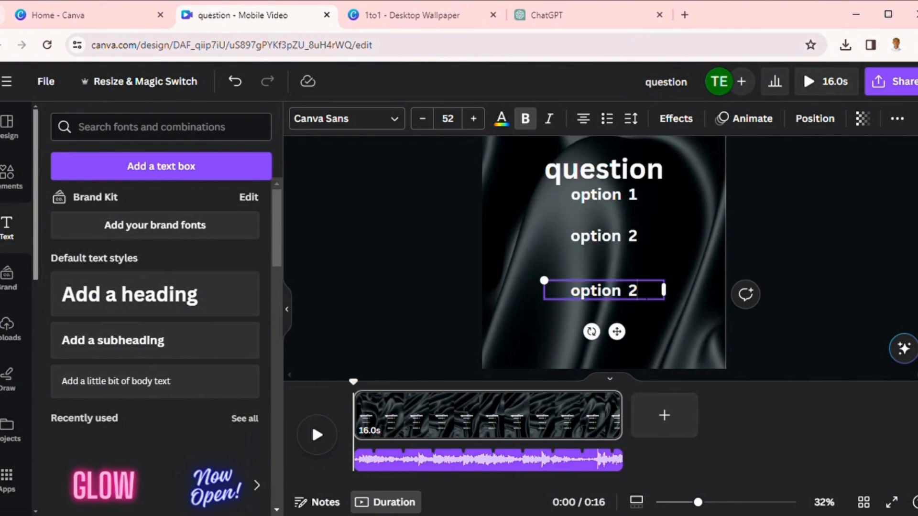
left_click(651, 317)
left_click_drag(625, 292, 631, 282)
Duplicate the "option 3" text below it and change the copy's text to "correct answer".
left_click(631, 237)
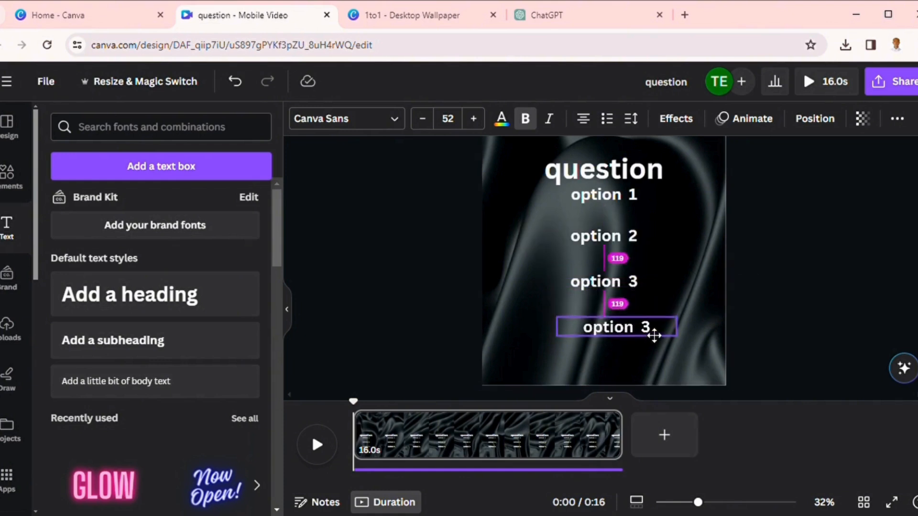
double_click(650, 329)
type("c")
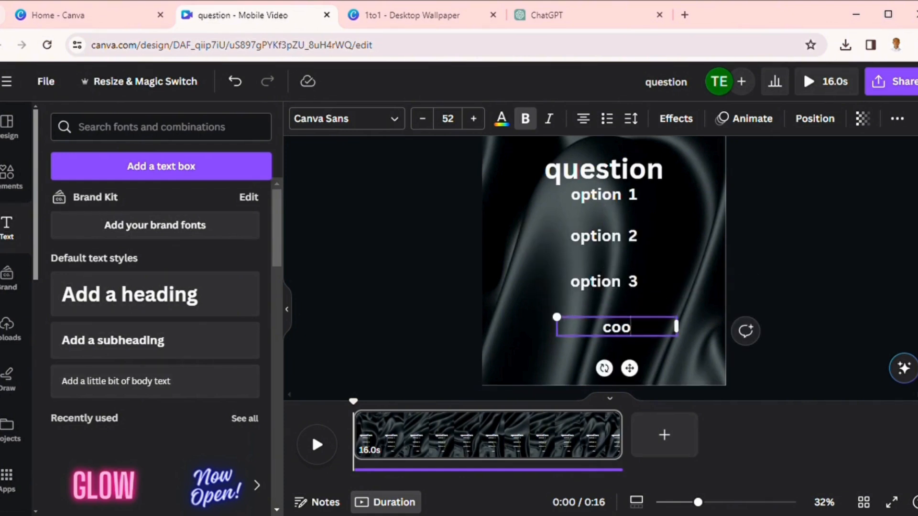
type("orrect a")
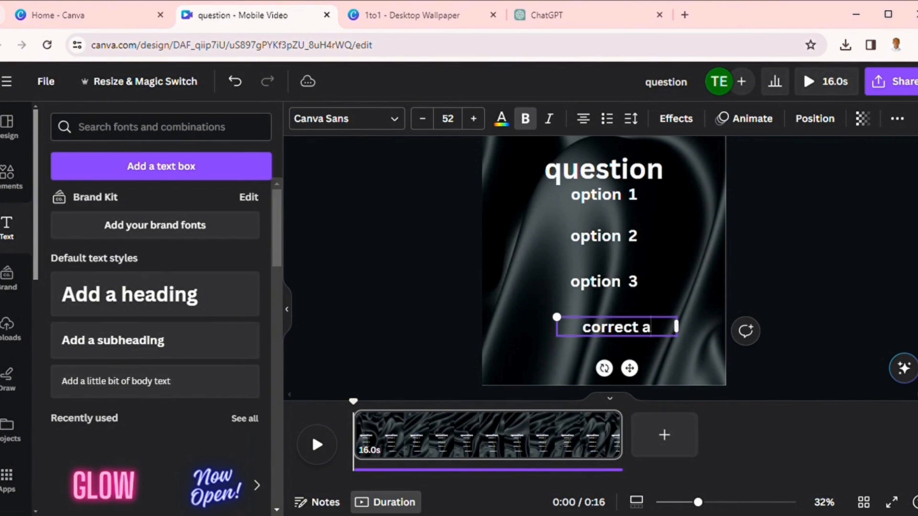
type("nswer")
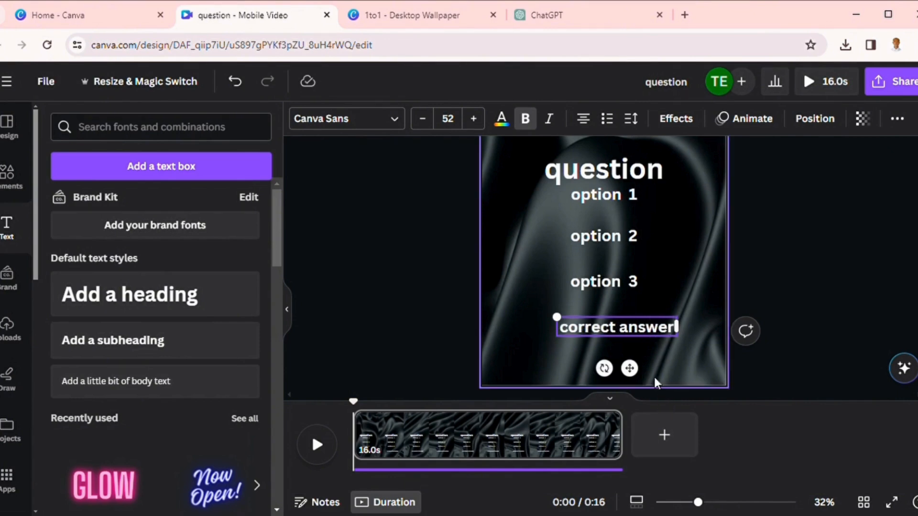
left_click(629, 368)
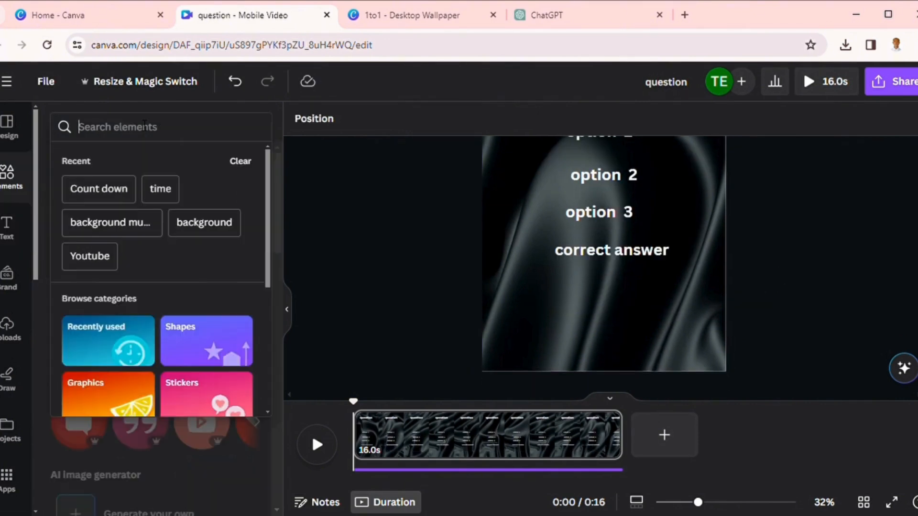
Find "Frame" elements and add the circular frame, small, in the lower-left corner of the page.
type("fr")
left_click(99, 187)
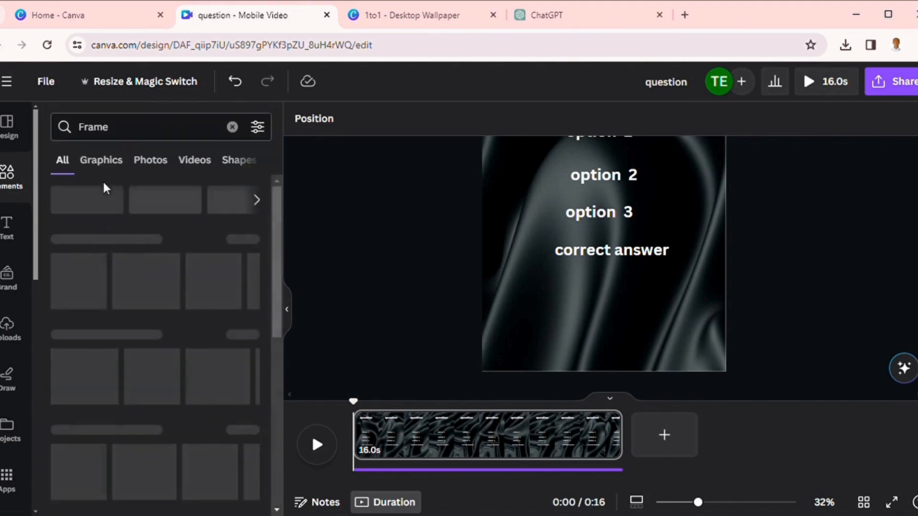
left_click(201, 286)
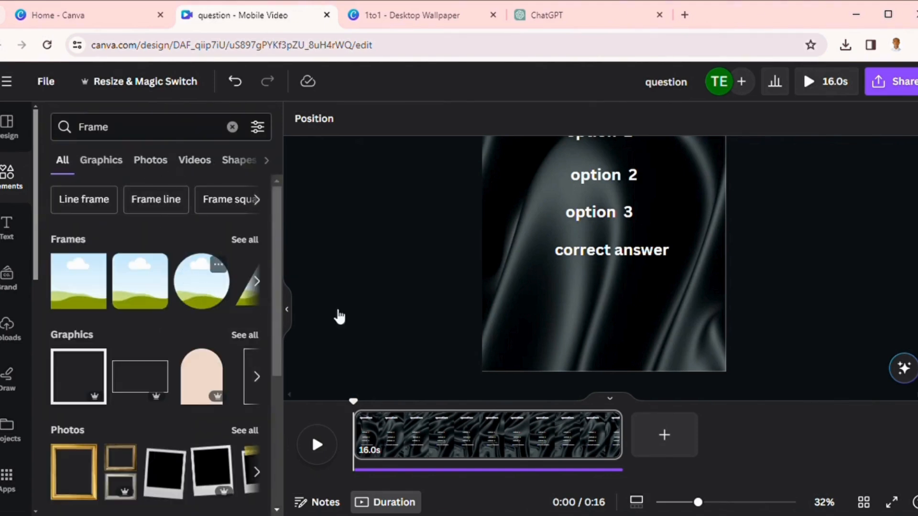
left_click_drag(671, 210, 549, 350)
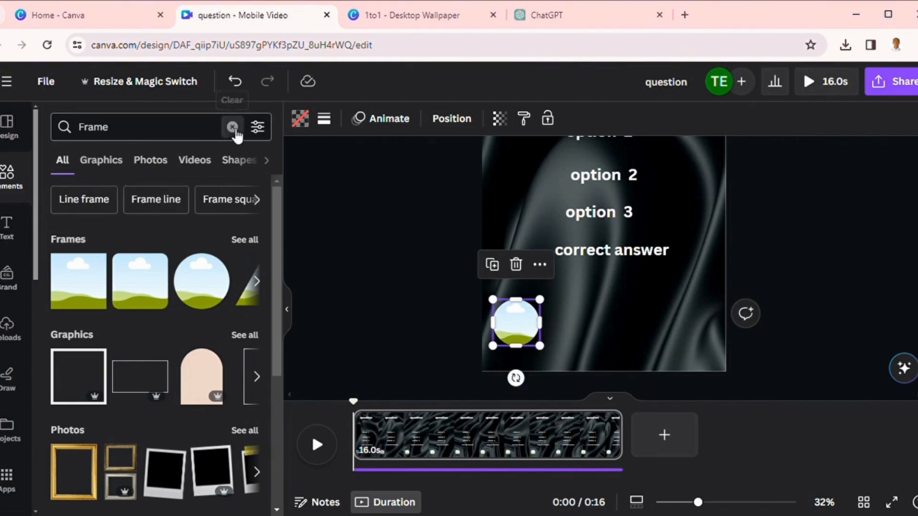
Search the elements for "Countdown timer" and show only the videos.
left_click(232, 127)
type("coun")
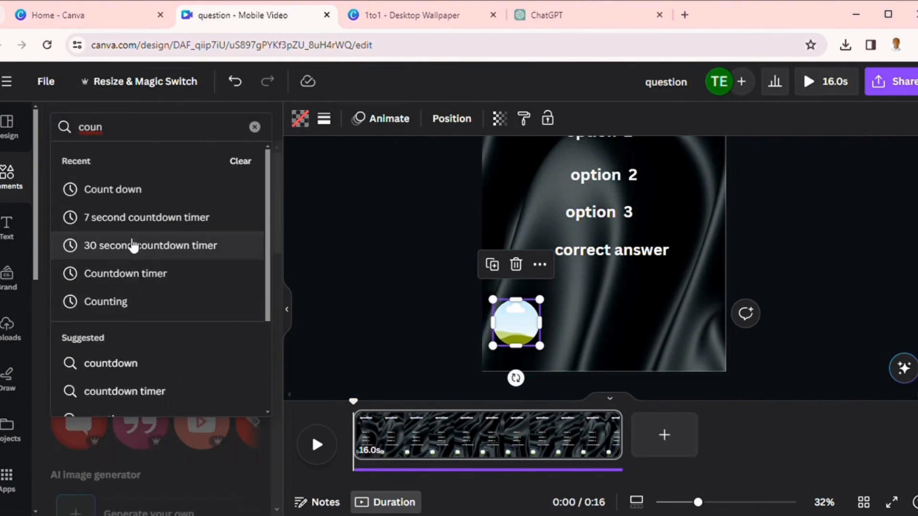
left_click(137, 273)
left_click(196, 161)
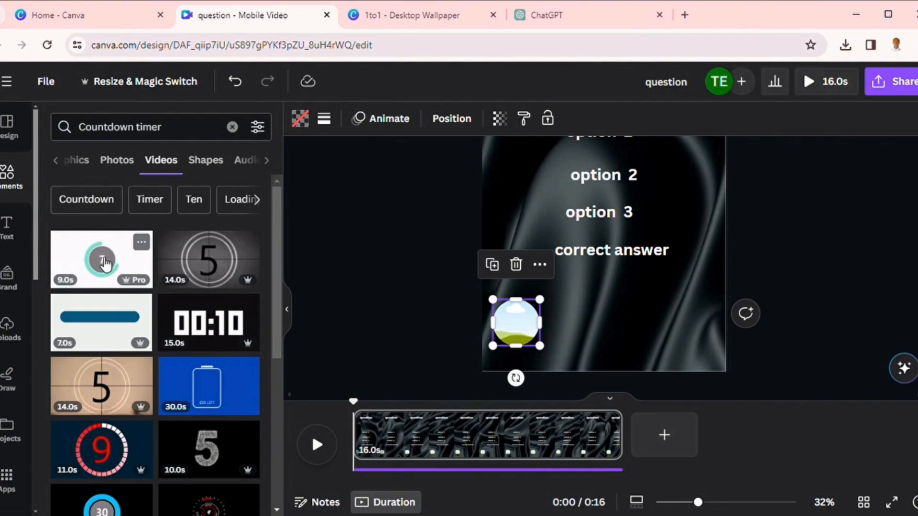
Fill the circular frame with the 9-second white countdown video and play back the page to check it.
left_click_drag(106, 263, 519, 344)
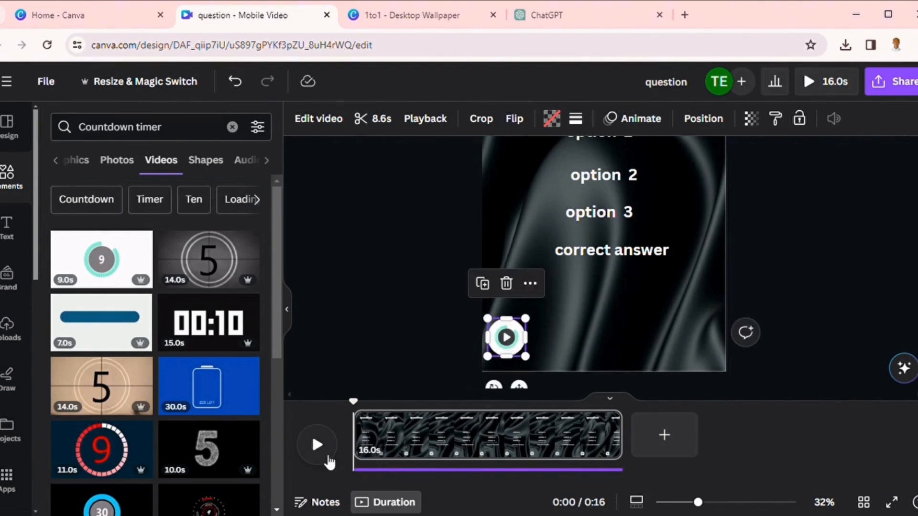
left_click(317, 445)
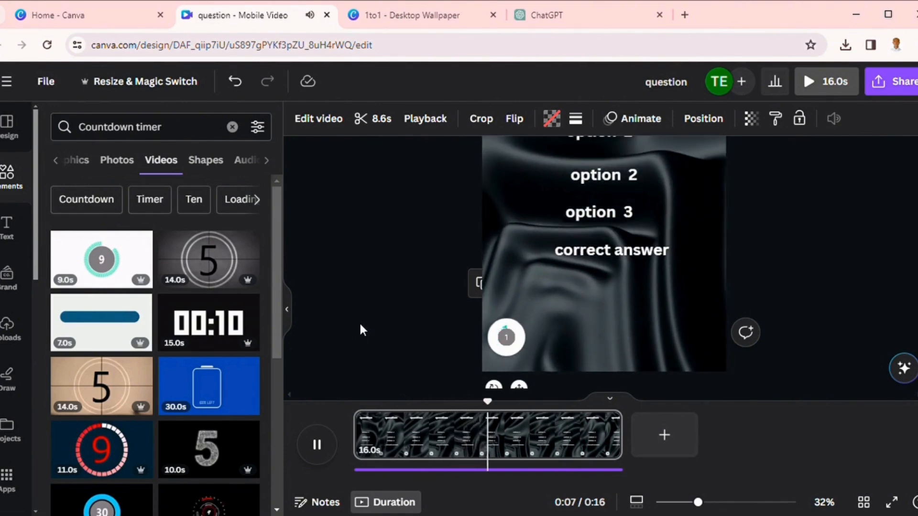
key("space")
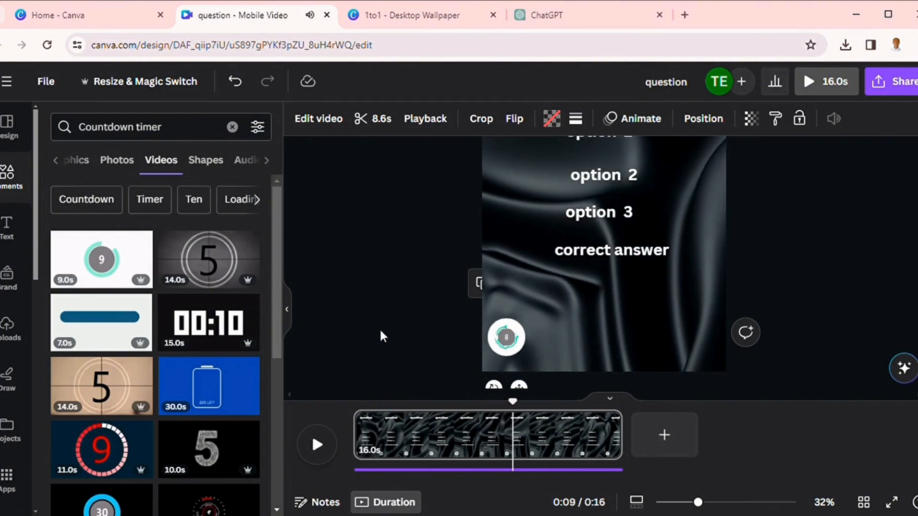
Show the countdown video's timing, shorten it to 8.3 s and set the playhead at its end.
left_click(509, 348)
right_click(510, 348)
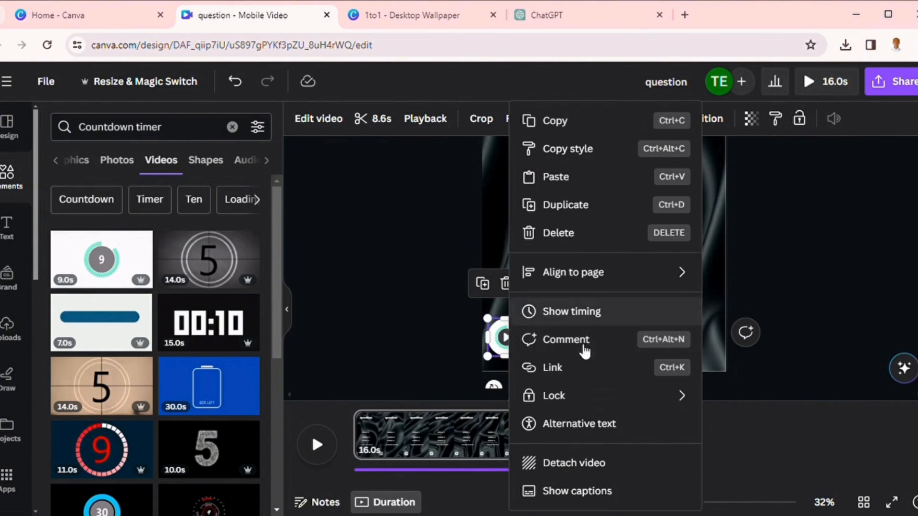
left_click(588, 312)
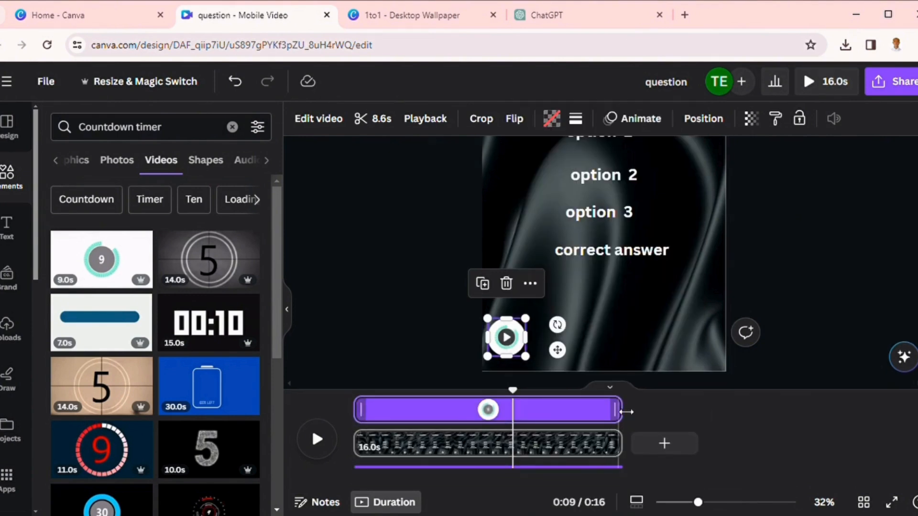
left_click_drag(605, 415, 499, 414)
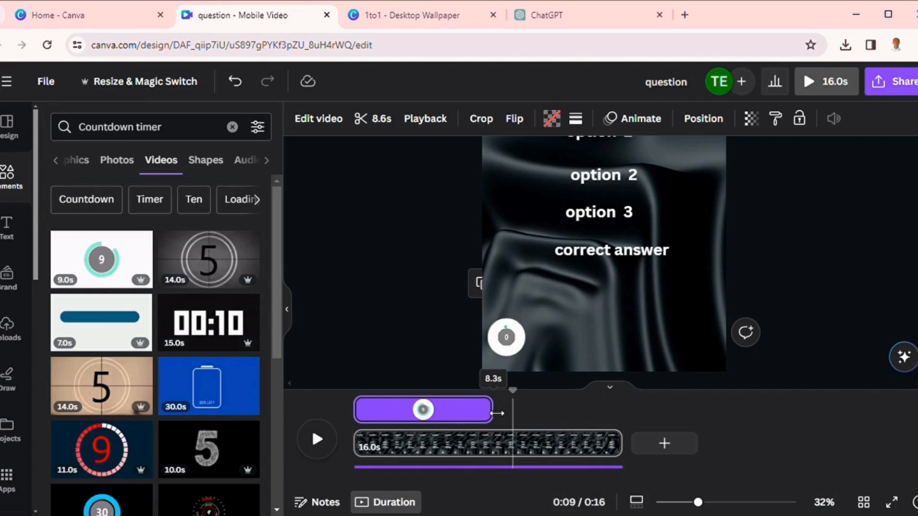
left_click_drag(497, 413, 497, 414)
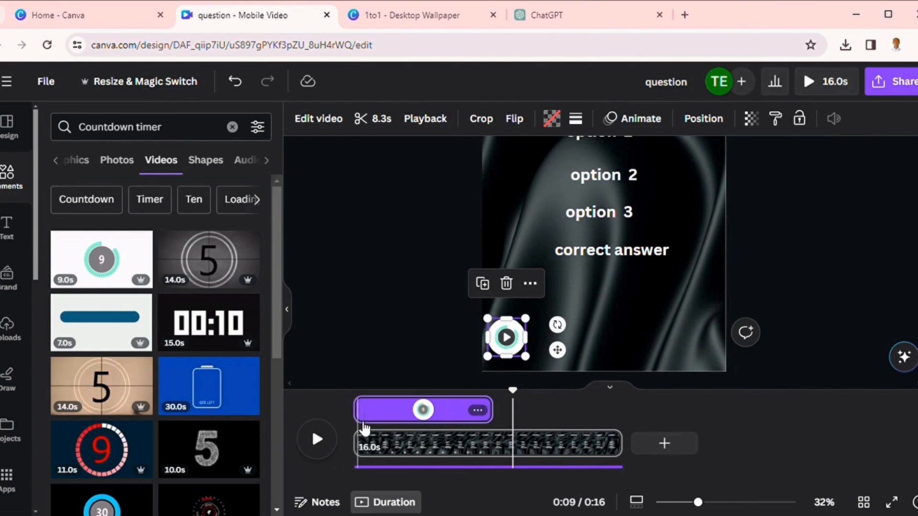
left_click(494, 409)
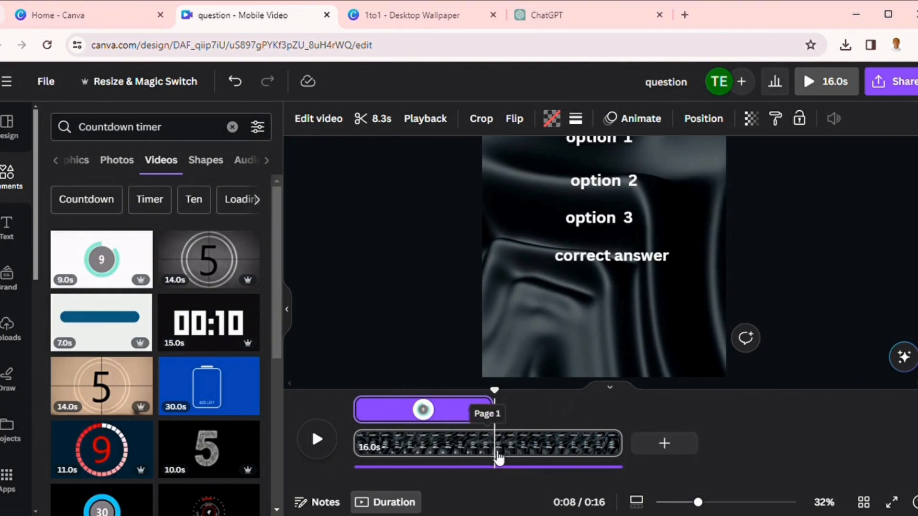
Shorten the timing of options 1, 2 and 3 together to end slightly after the countdown, and return the playhead to the start.
left_click(621, 207)
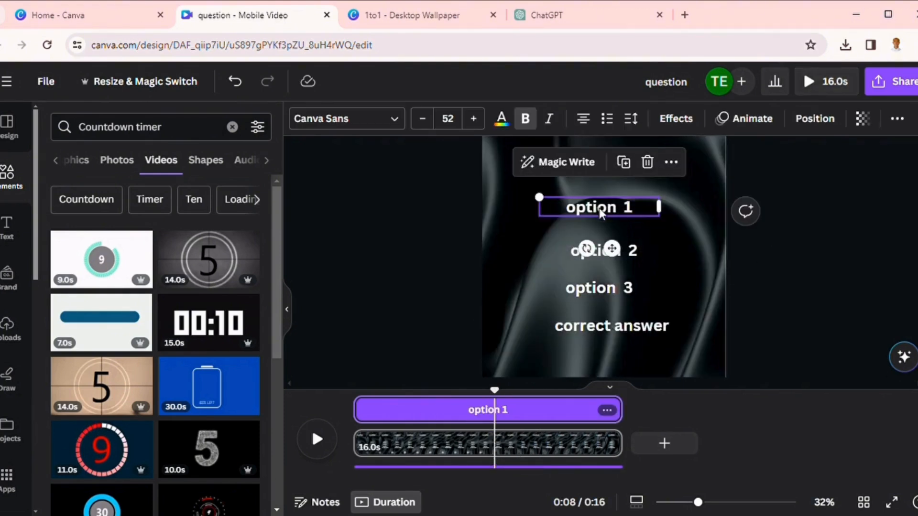
left_click(643, 254, "shift")
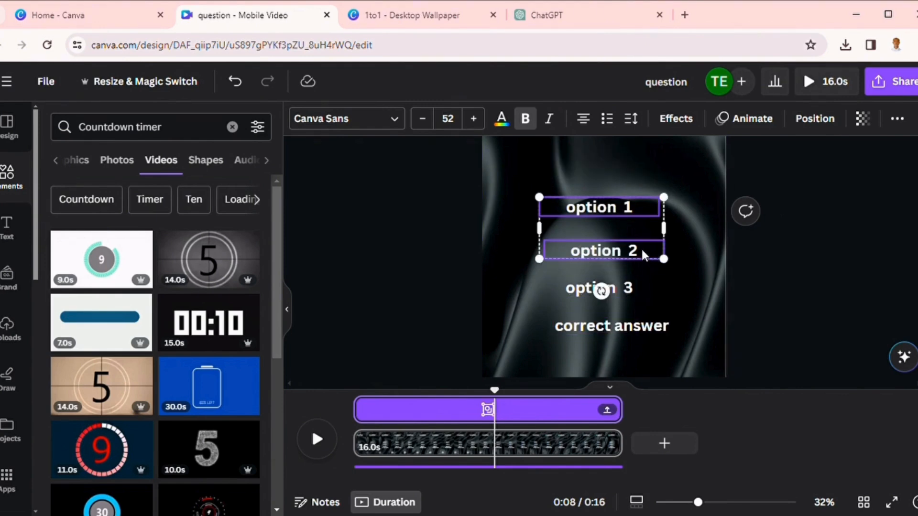
left_click(628, 289, "shift")
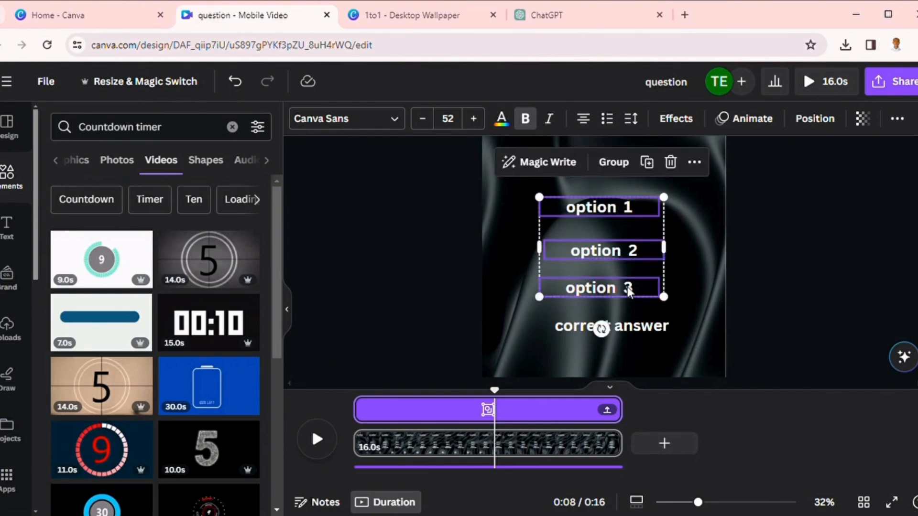
right_click(627, 292)
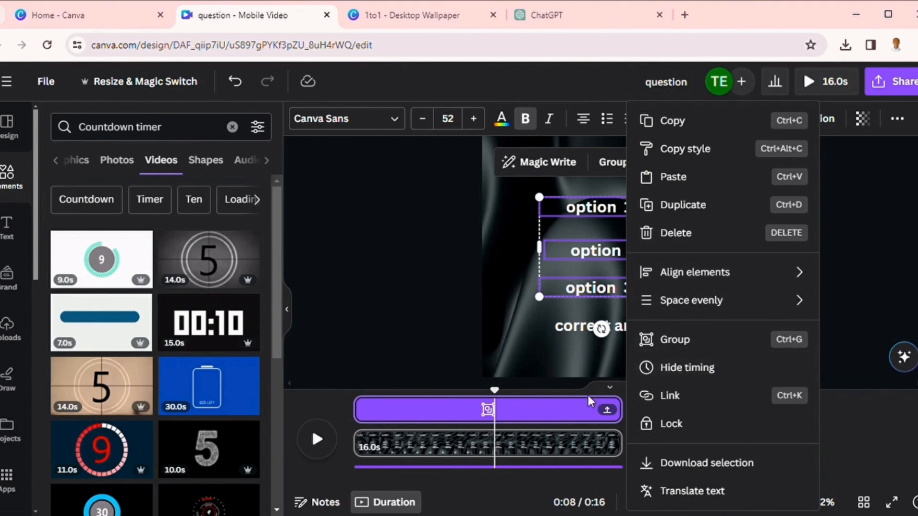
left_click(623, 410)
left_click_drag(629, 408, 501, 417)
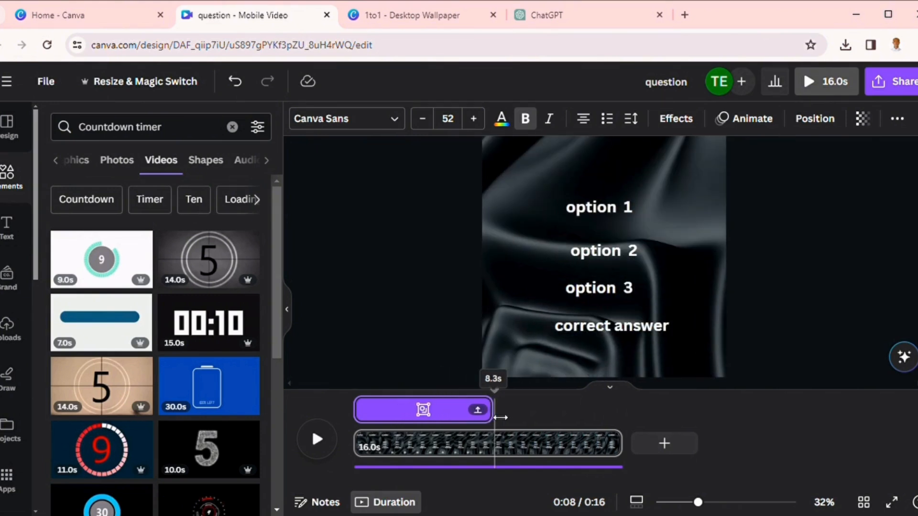
mouse_move(499, 418)
left_mouse_down()
mouse_move(512, 420)
mouse_move(399, 420)
mouse_move(529, 417)
mouse_move(512, 416)
left_mouse_up()
left_click(354, 446)
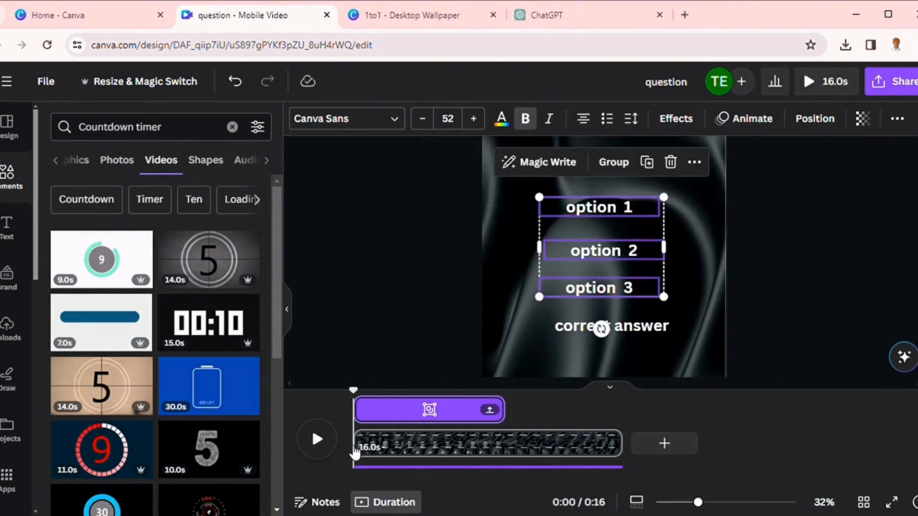
scroll(698, 325, "up", 2)
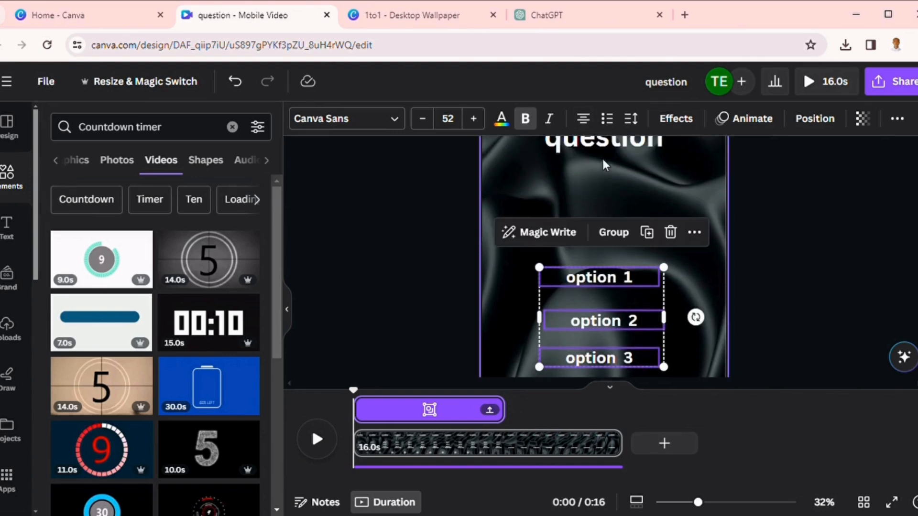
Nudge the question text slightly and play back the page to check the timing of its elements.
left_click(604, 150)
left_click_drag(604, 150, 614, 160)
left_click(318, 439)
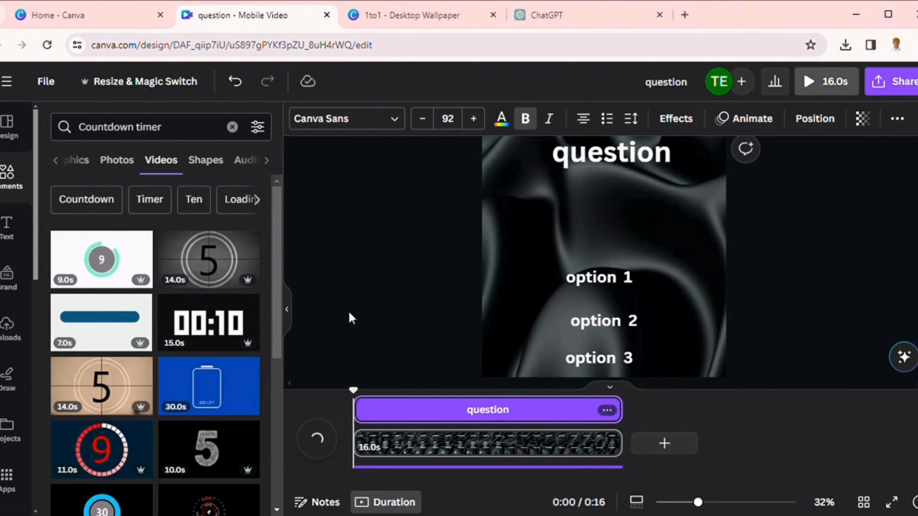
left_click_drag(699, 503, 687, 503)
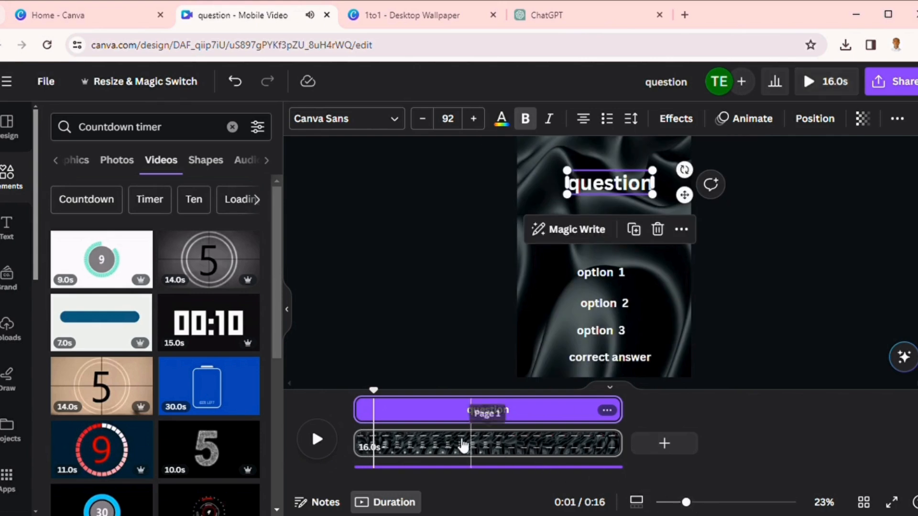
left_click(317, 439)
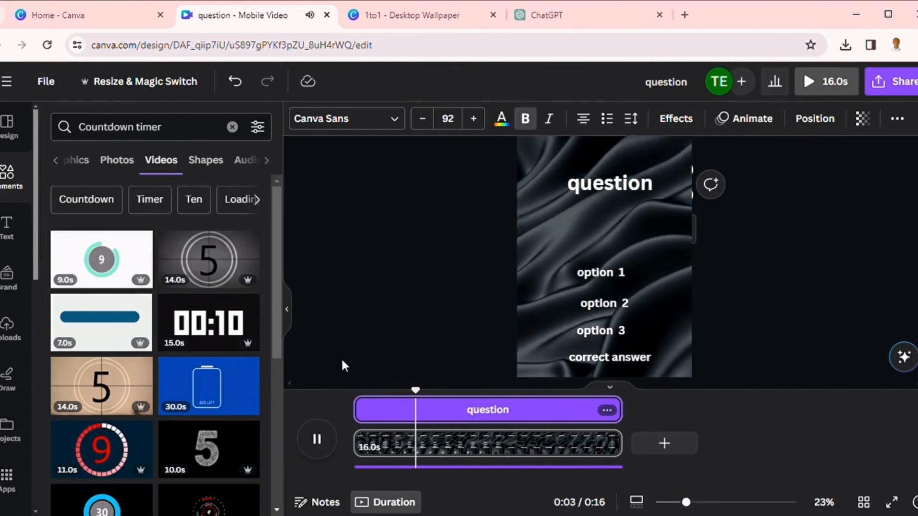
left_click(764, 325)
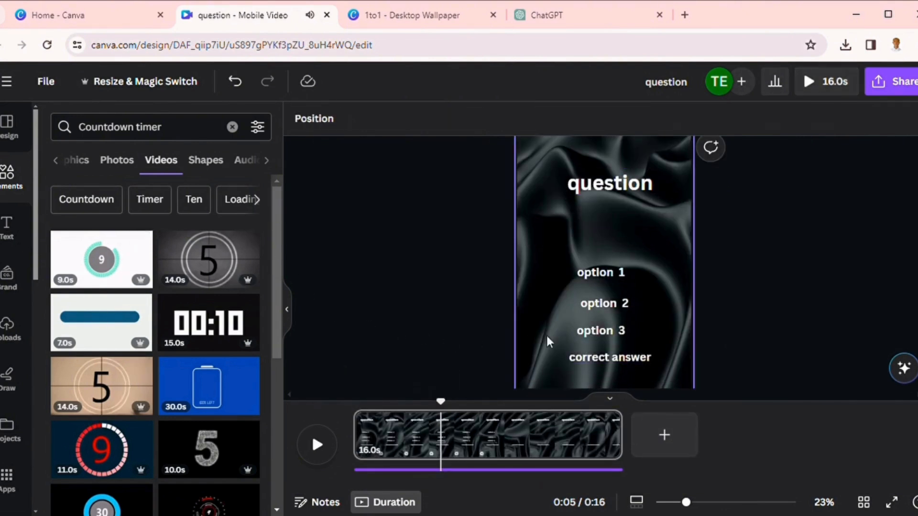
Move the circular countdown up beside option 3 and enlarge it slightly.
scroll(703, 343, "down", 2)
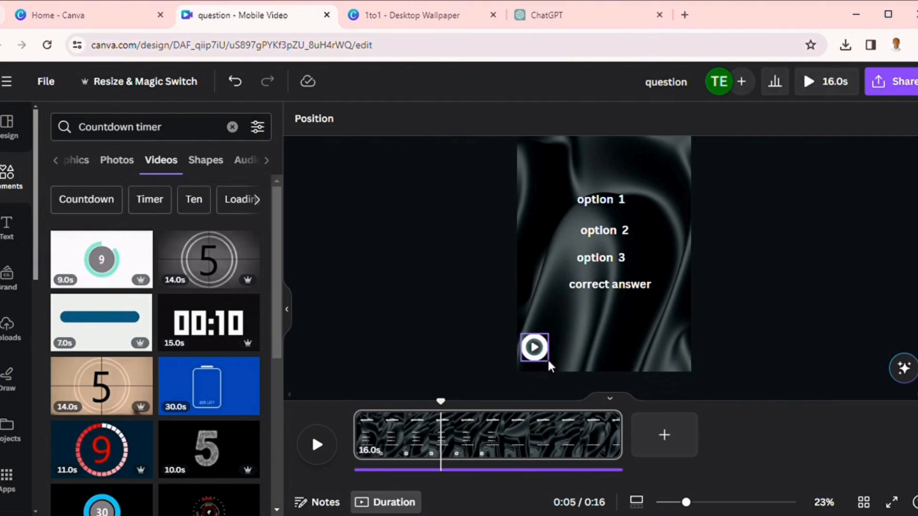
left_click_drag(545, 358, 548, 265)
scroll(779, 322, "up", 2)
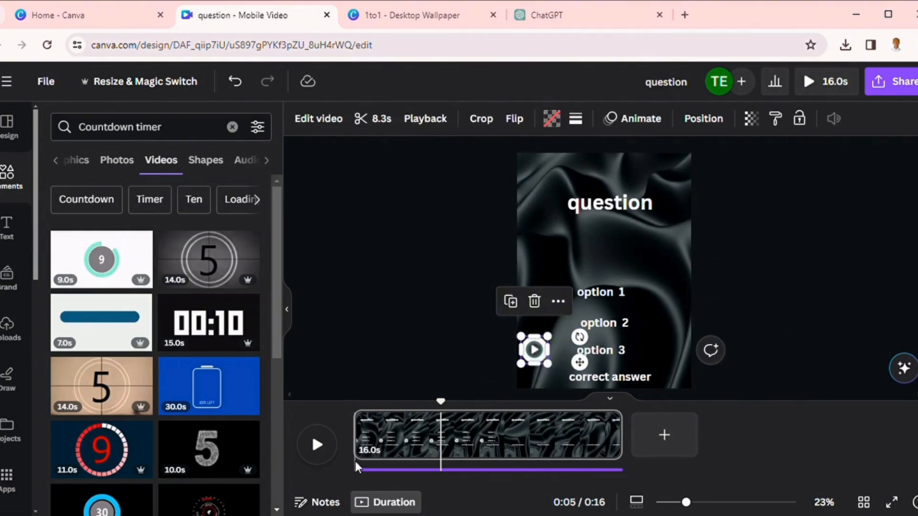
left_click(355, 462)
left_click(316, 447)
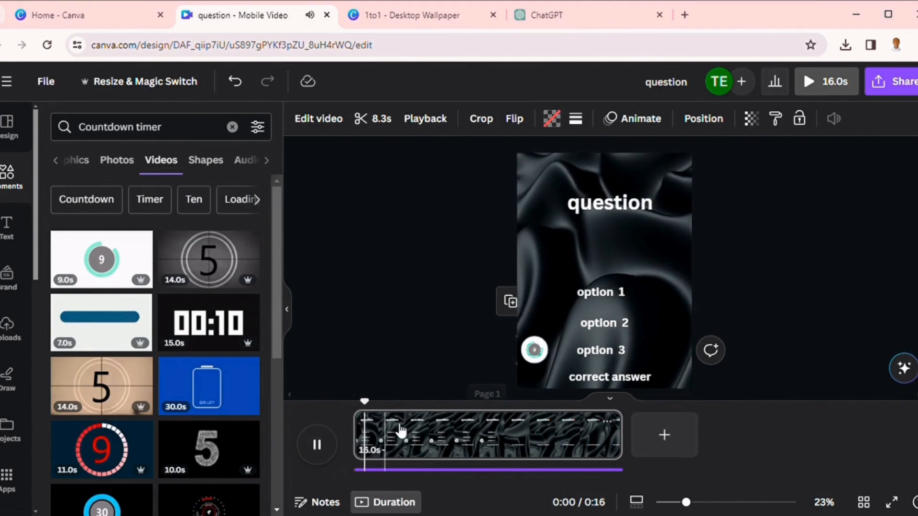
left_click(535, 359)
left_click_drag(549, 365, 559, 375)
Play the page from the start to check when the countdown and options end and the correct answer appears.
left_click(355, 442)
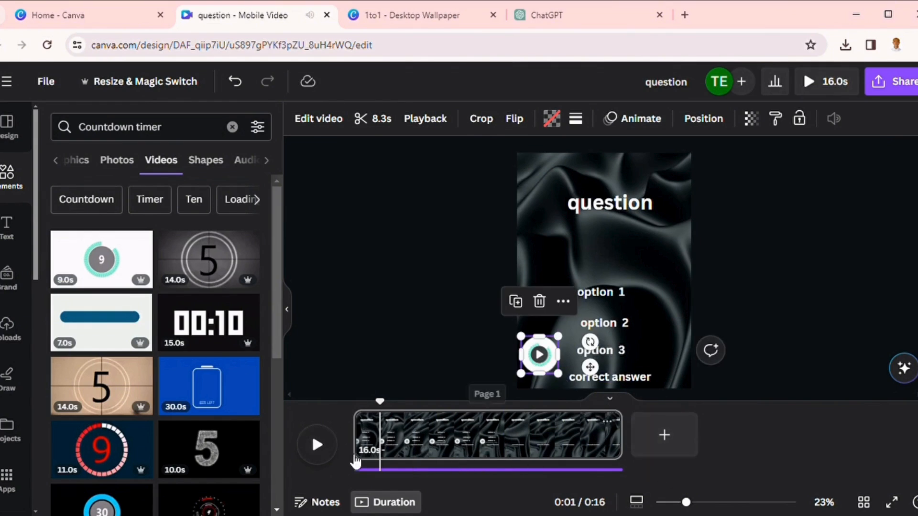
left_click(317, 446)
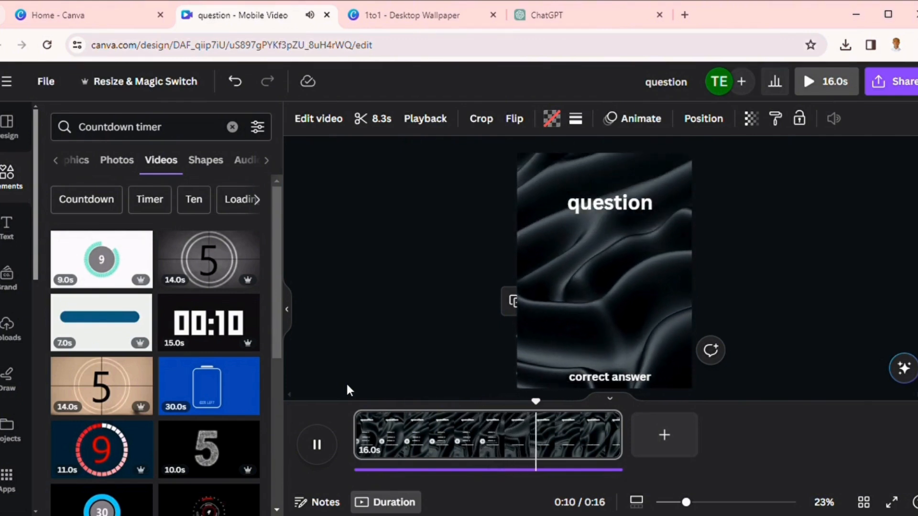
key("space")
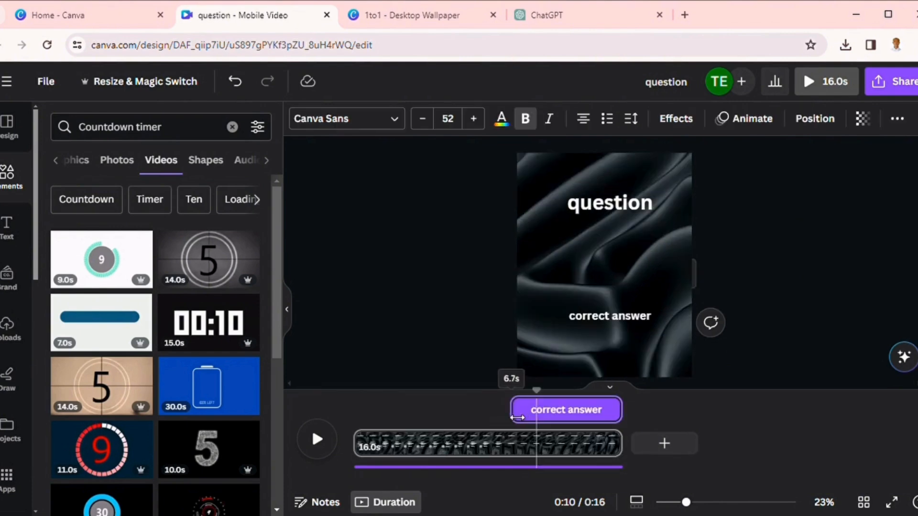
Set the correct answer's timing to the last 6.7 s of the page and place its text just below option 3.
left_click_drag(521, 419, 450, 427)
left_click_drag(465, 428, 521, 432)
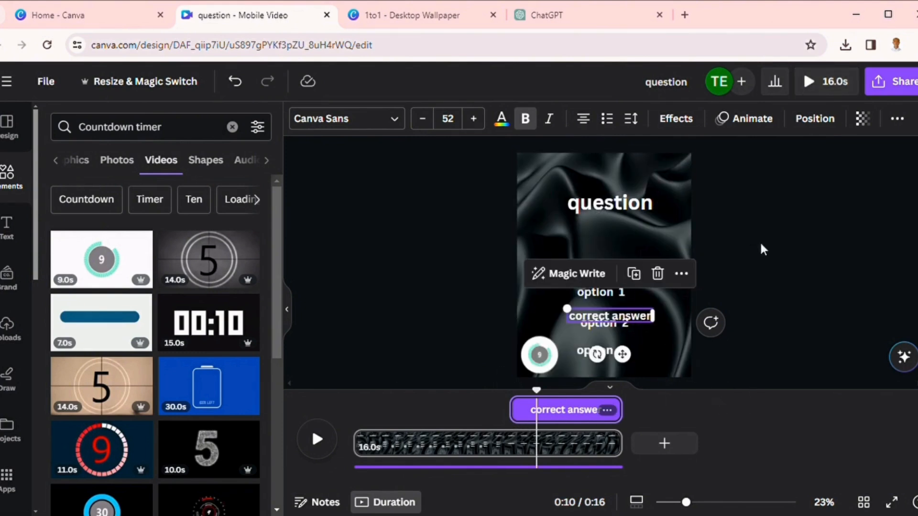
left_click_drag(637, 311, 664, 375)
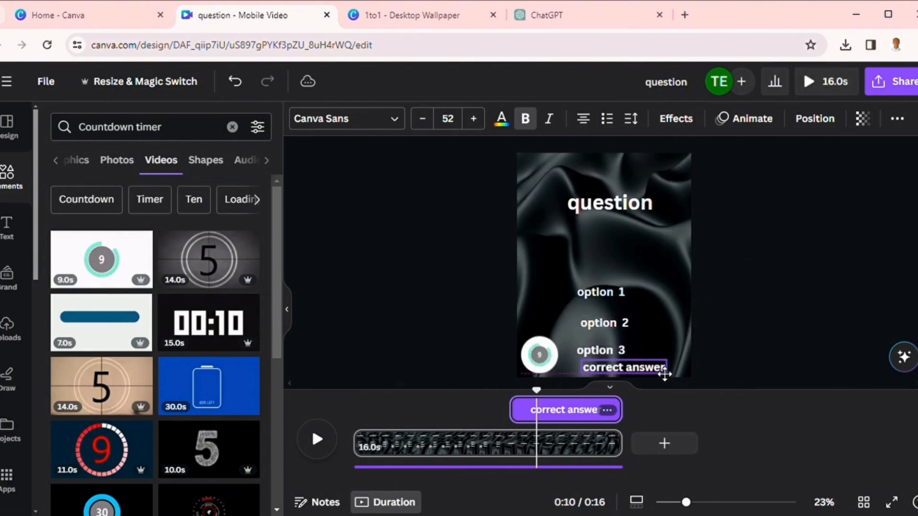
Apply the Background text effect to the question in teal.
left_click(617, 207)
left_click(660, 119)
scroll(96, 335, "down", 4)
left_click(78, 325)
left_click(252, 397)
left_click(61, 325)
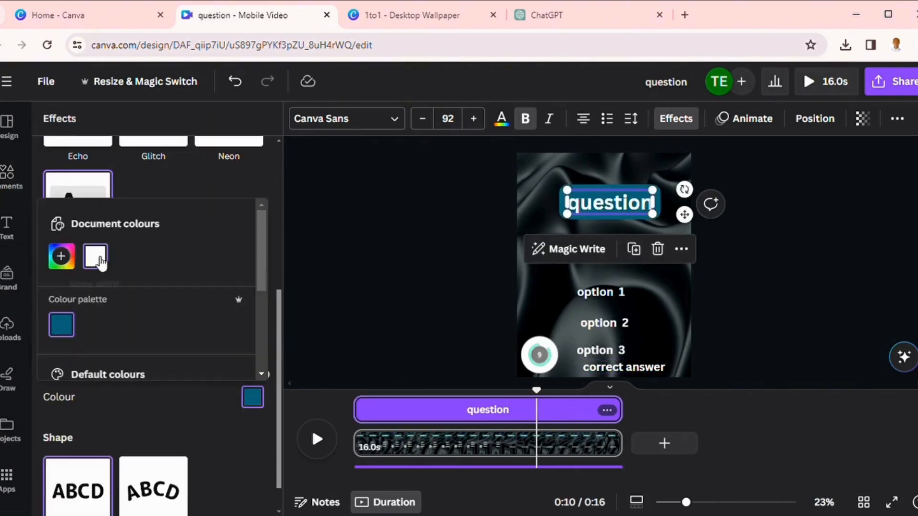
left_click(97, 258)
left_click(61, 325)
Apply the Curve shape to the question text and make its teal background more transparent.
left_click(153, 486)
left_click_drag(153, 297, 64, 320)
left_click_drag(264, 337, 182, 349)
left_click_drag(154, 258, 196, 296)
scroll(201, 358, "down", 1)
left_click_drag(249, 500, 184, 496)
left_click(353, 123)
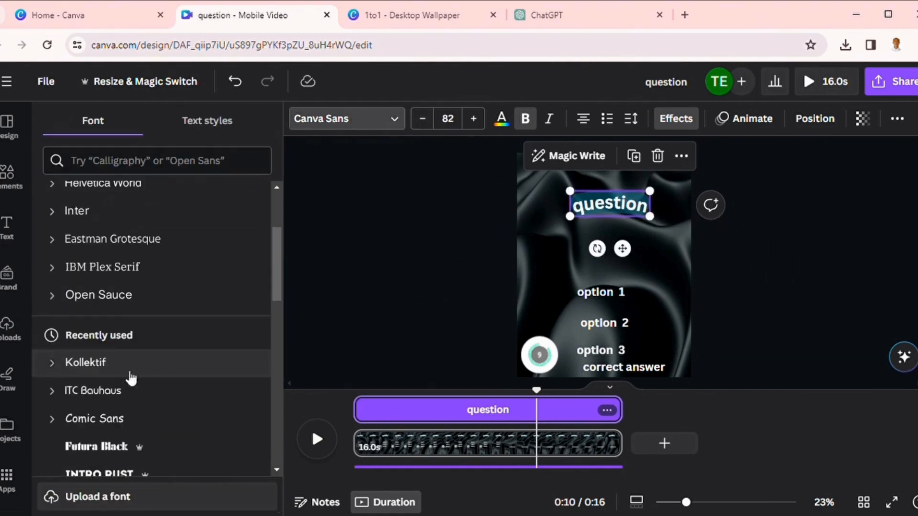
Select options 1, 2 and 3 together and move them slightly up and to the right.
left_click(600, 292)
left_click(606, 324, "shift")
left_click(614, 350, "shift")
left_click_drag(613, 346, 624, 333)
Try the Glitch, Hollow, Shadow and Splice effects on the three options and reset their style to None.
left_click(676, 119)
left_click(175, 392)
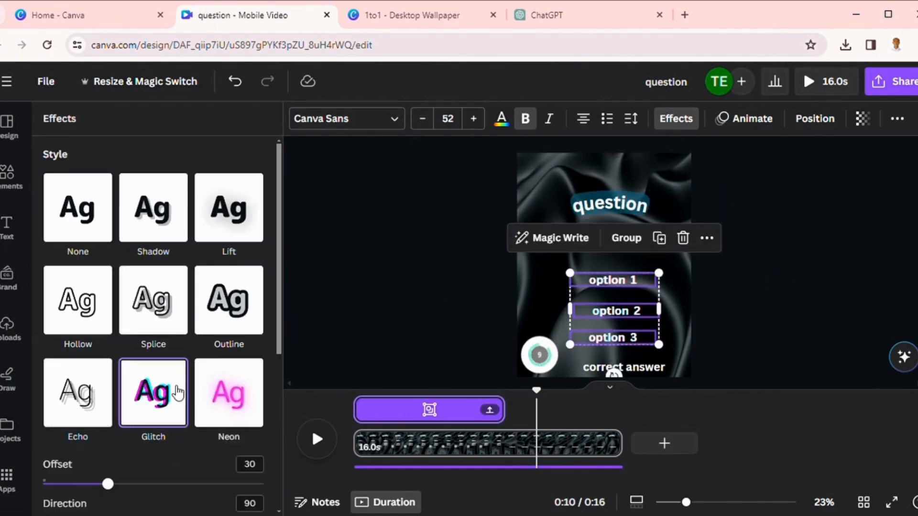
mouse_move(110, 484)
left_mouse_down()
mouse_move(276, 484)
mouse_move(94, 484)
left_mouse_up()
left_click(87, 301)
left_click(160, 223)
left_click_drag(154, 300, 250, 303)
left_click(78, 211)
Give the correct answer text a Background effect and set its font to Intro Rust.
scroll(177, 348, "down", 4)
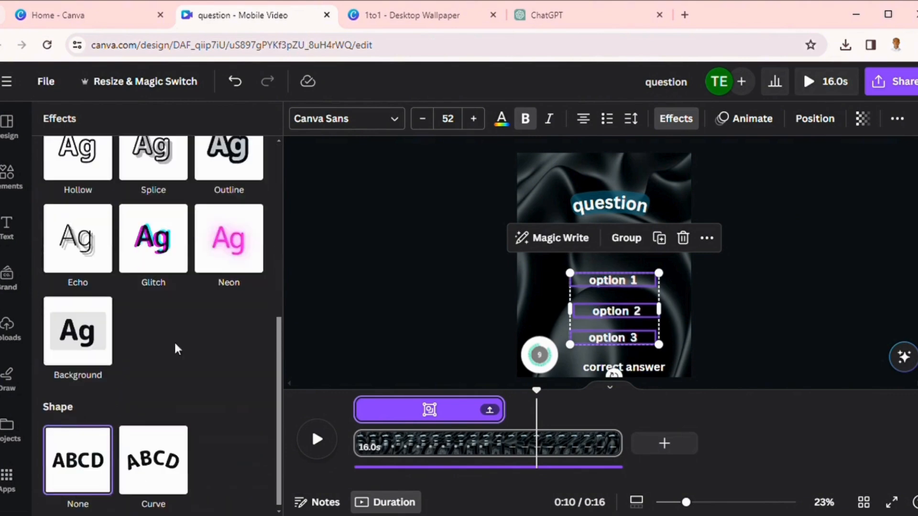
left_click(639, 367)
left_click(100, 363)
mouse_move(626, 368)
left_mouse_down()
mouse_move(627, 311)
mouse_move(517, 317)
mouse_move(621, 353)
left_mouse_up()
left_click(348, 119)
scroll(156, 343, "down", 5)
left_click(130, 266)
Shrink the question text to size 69.4 and widen the text boxes of options 1 and 3.
left_click(617, 208)
mouse_move(657, 223)
left_mouse_down()
mouse_move(693, 225)
mouse_move(650, 220)
left_mouse_up()
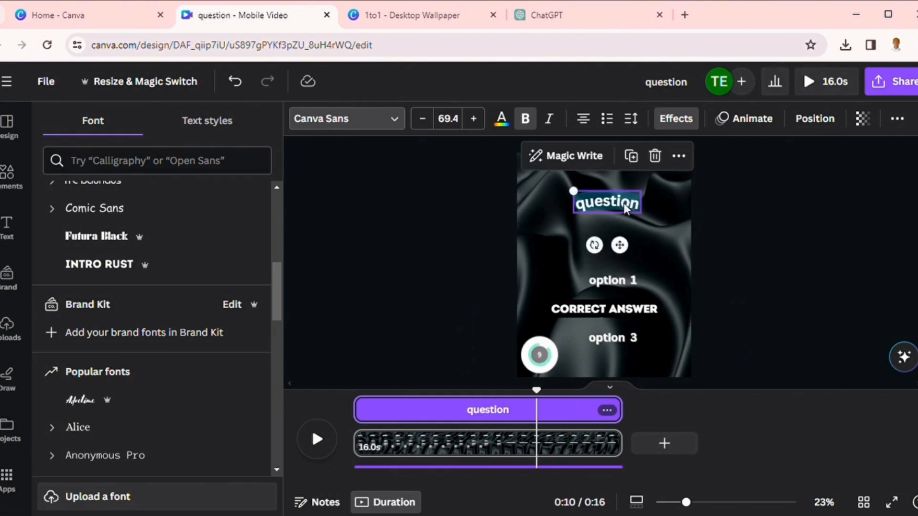
left_click(620, 284)
left_click_drag(664, 288, 704, 291)
left_click(614, 338)
left_click_drag(656, 337, 700, 339)
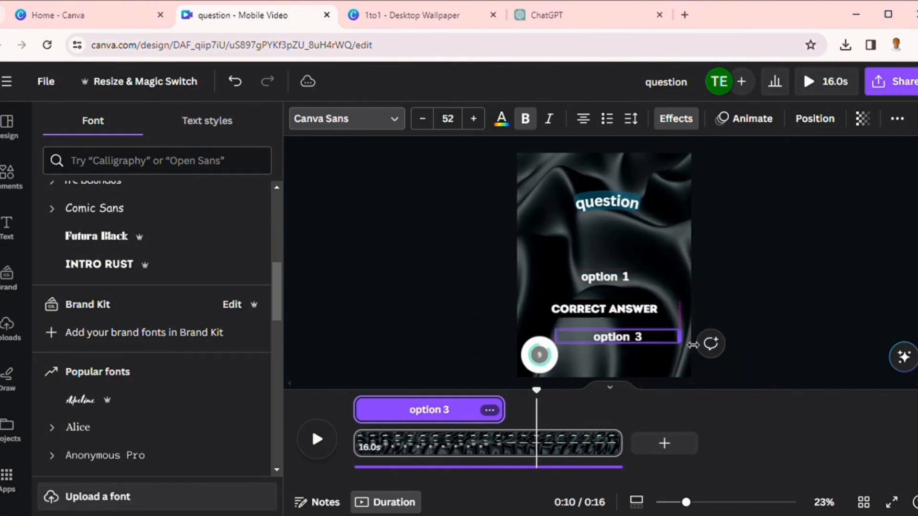
Widen option 2's text box, line up the three options and place the correct answer over option 2.
left_click(633, 316)
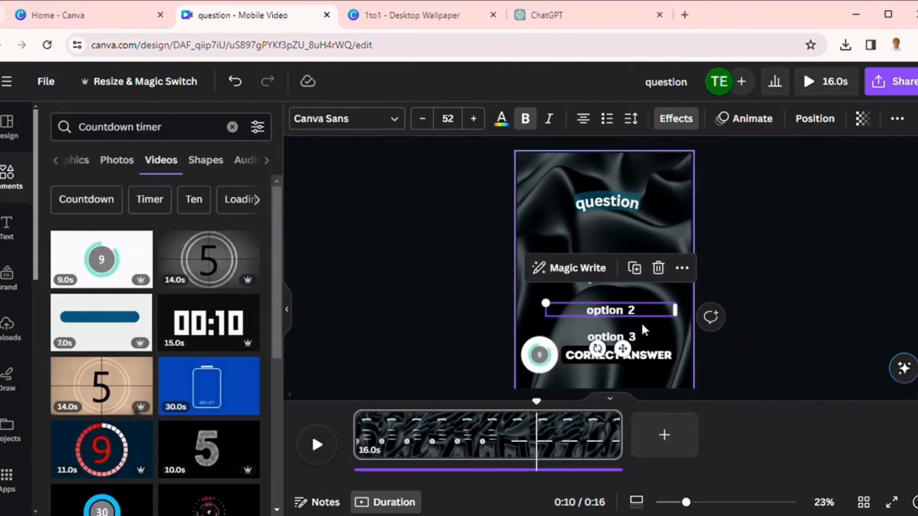
left_click(636, 335)
left_click(602, 276)
left_click(619, 354)
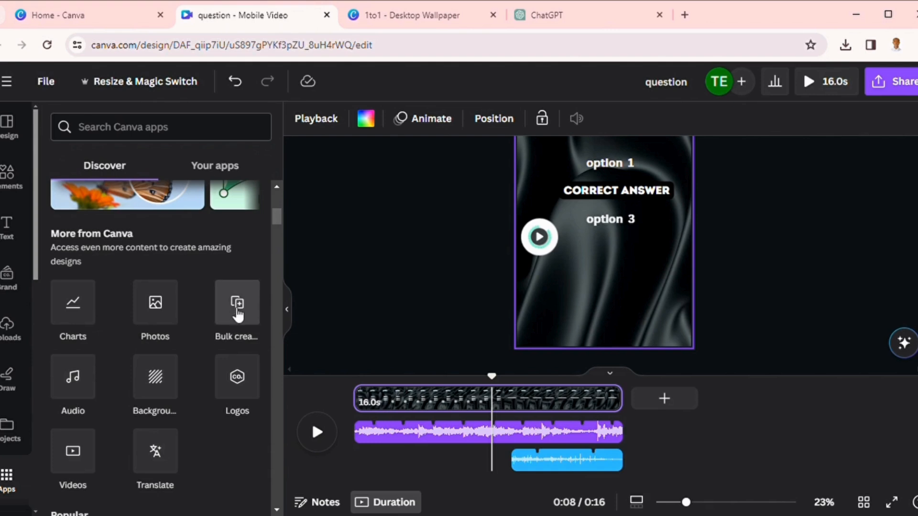
Start Bulk create with manually entered data, paste in the shortcut quiz table with its questions, options and correct answers, and confirm it.
left_click(237, 304)
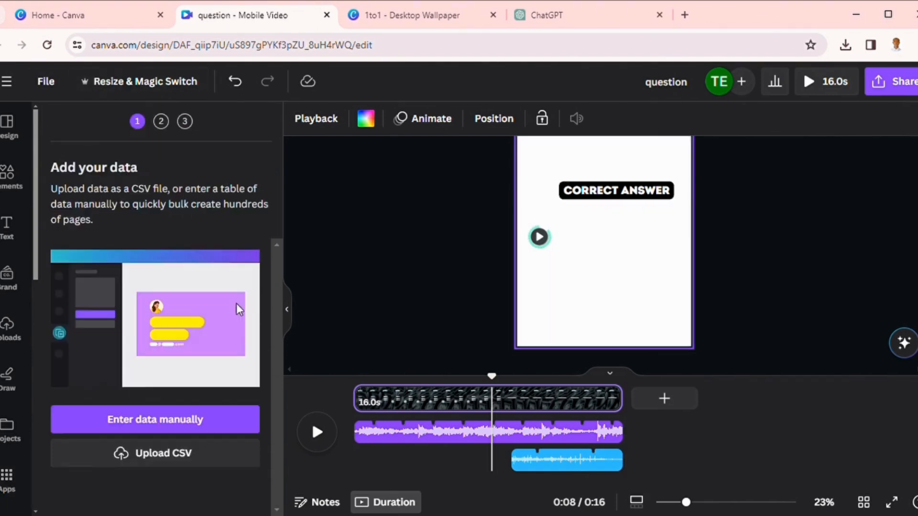
left_click(173, 420)
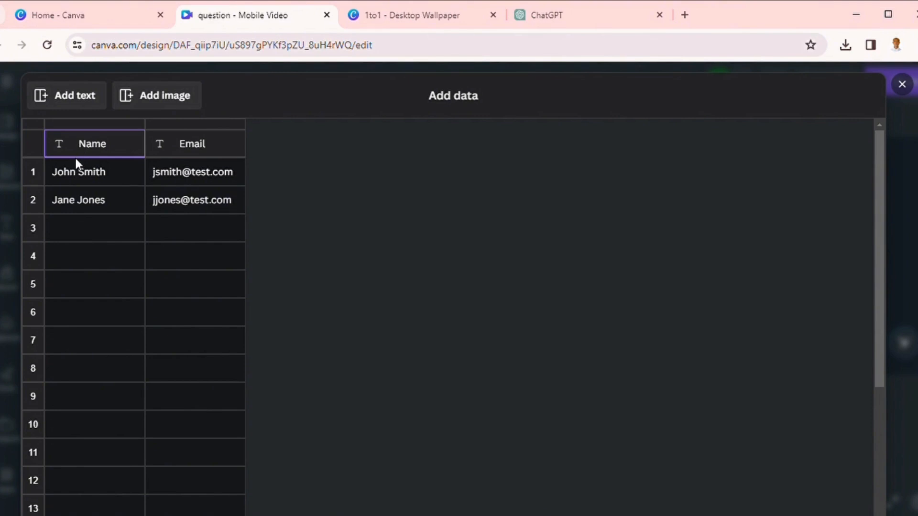
key("ctrl+v")
scroll(383, 297, "down", 4)
scroll(394, 314, "down", 5)
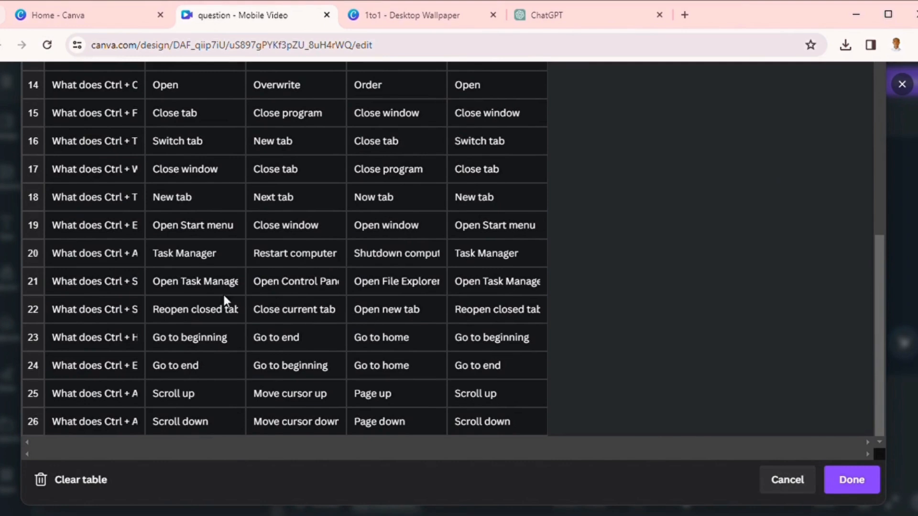
scroll(244, 322, "up", 5)
scroll(251, 327, "down", 5)
left_click(854, 482)
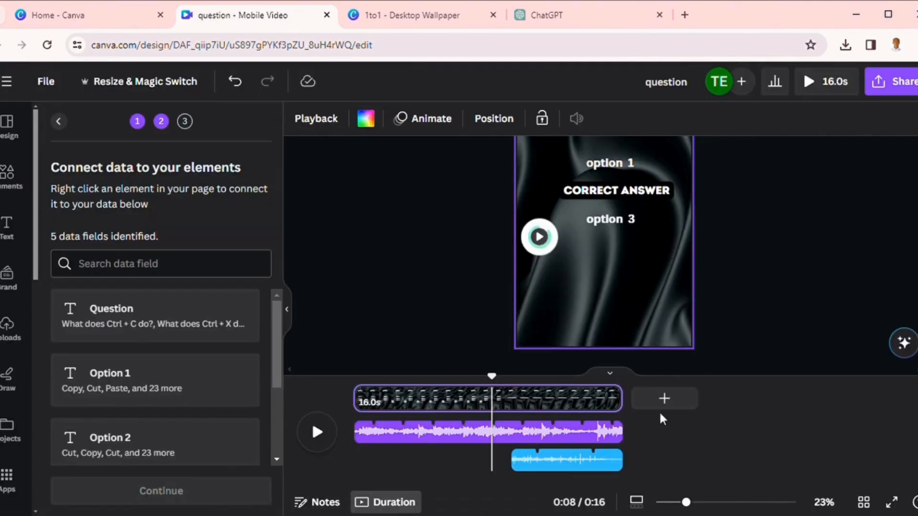
Connect the question text on the page to the Question data field.
scroll(633, 263, "up", 3)
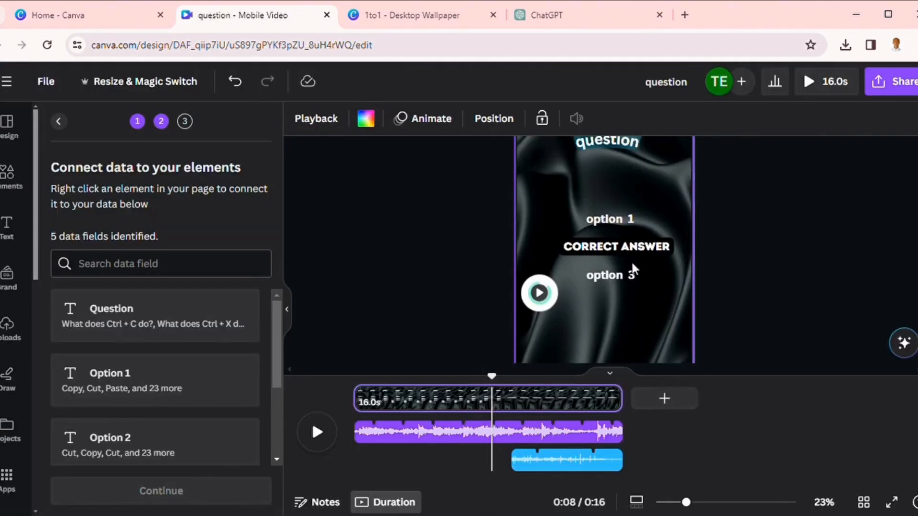
left_click(617, 204)
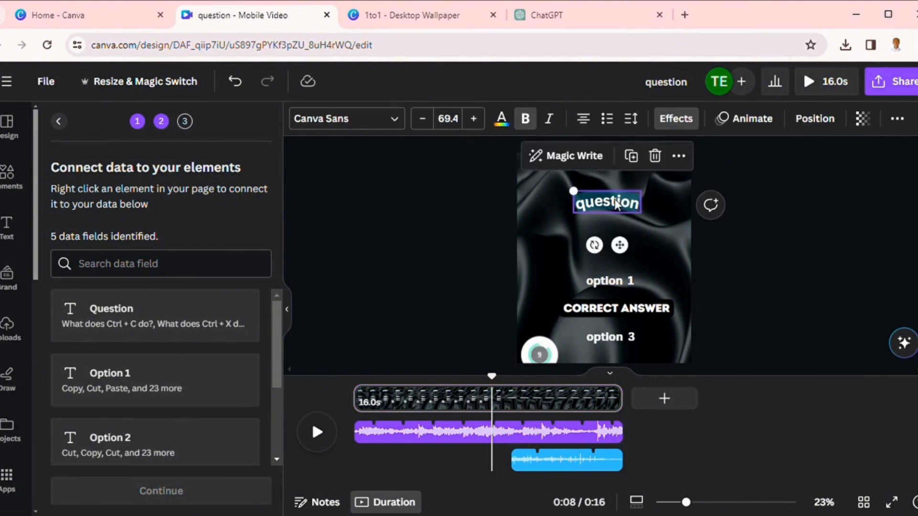
right_click(616, 204)
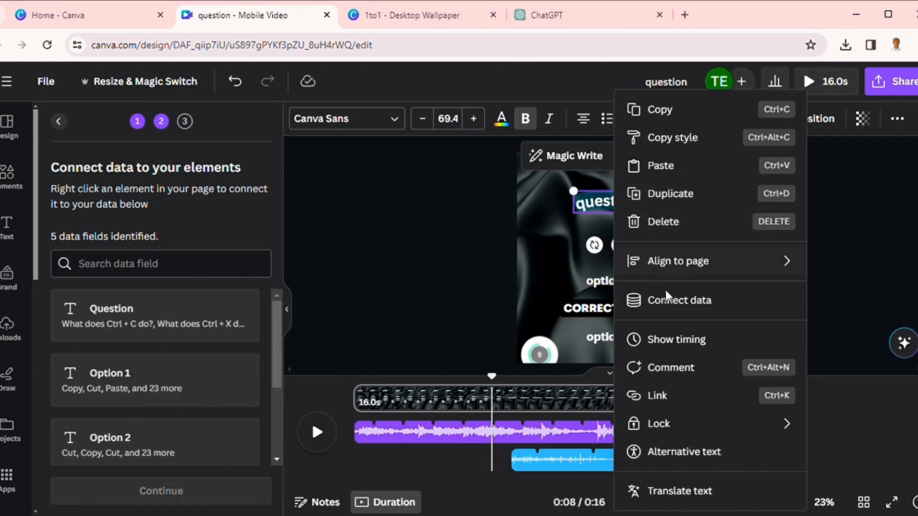
left_click(708, 306)
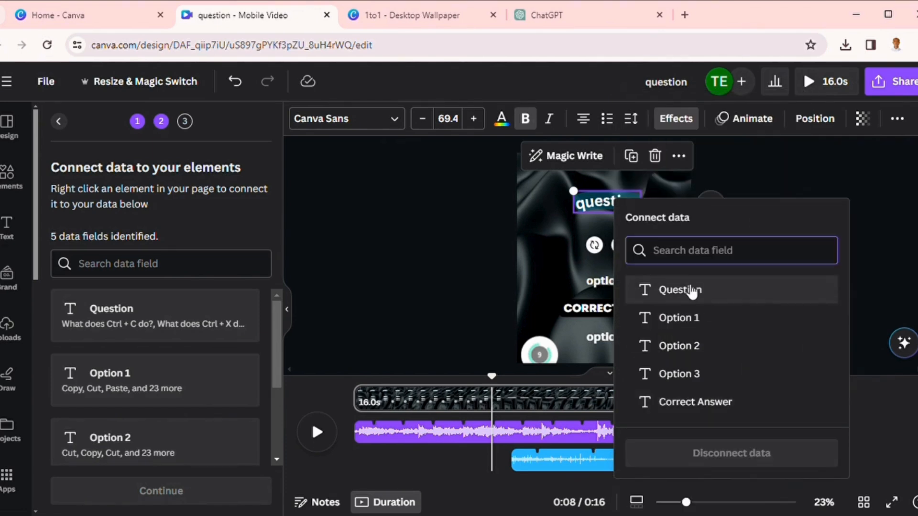
left_click(692, 291)
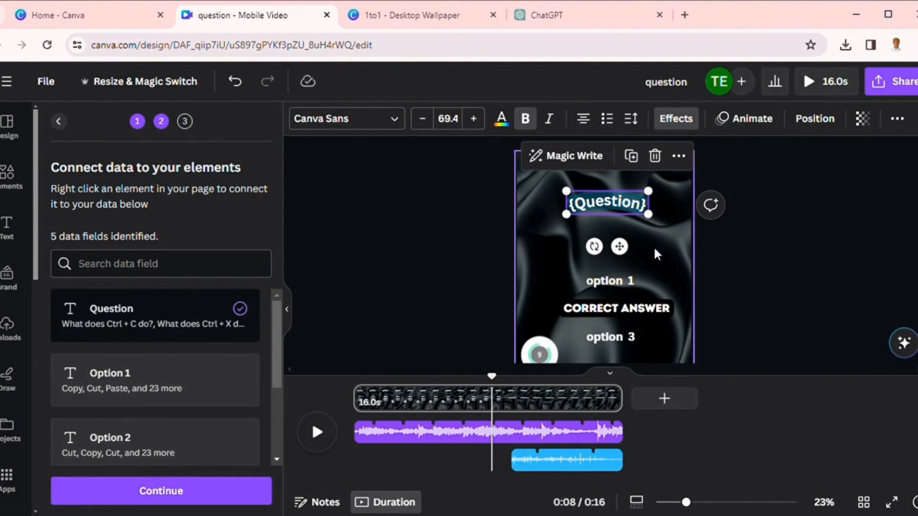
Connect the option 1 text to the Option 1 data field.
left_click(620, 281)
right_click(620, 279)
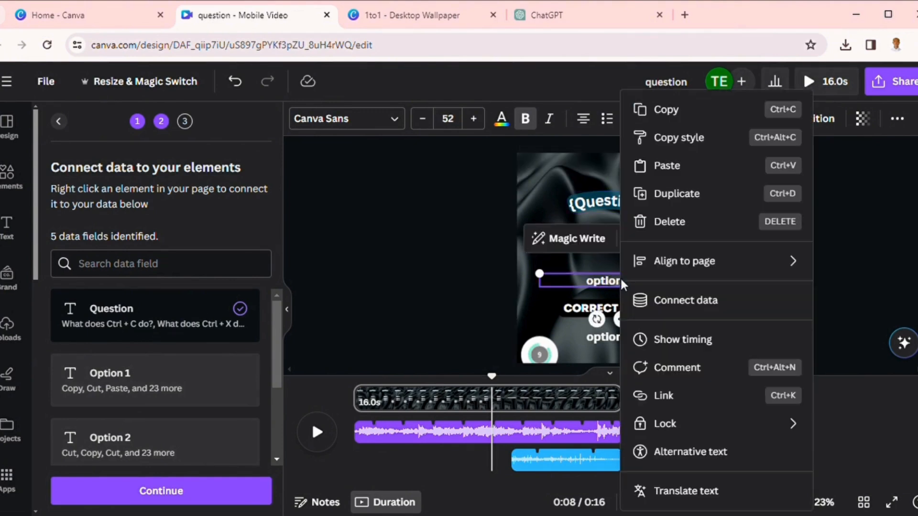
left_click(688, 299)
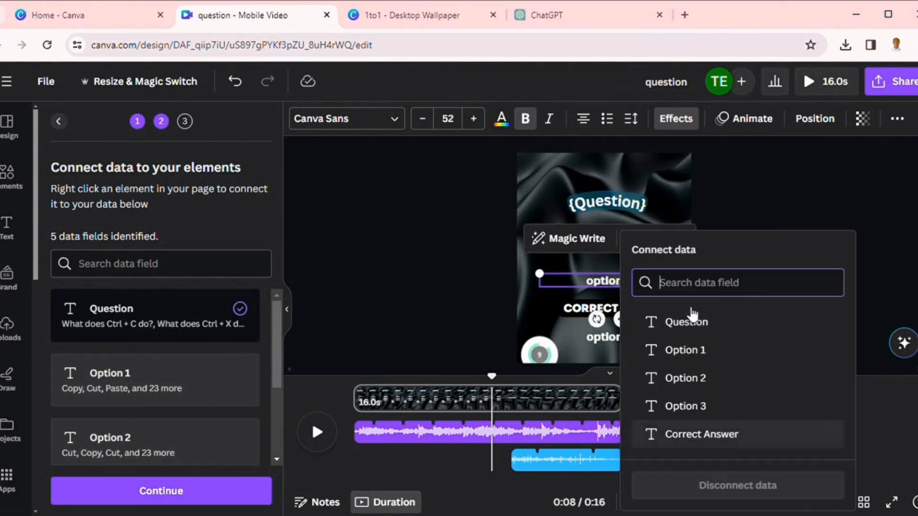
left_click(701, 354)
scroll(168, 386, "down", 3)
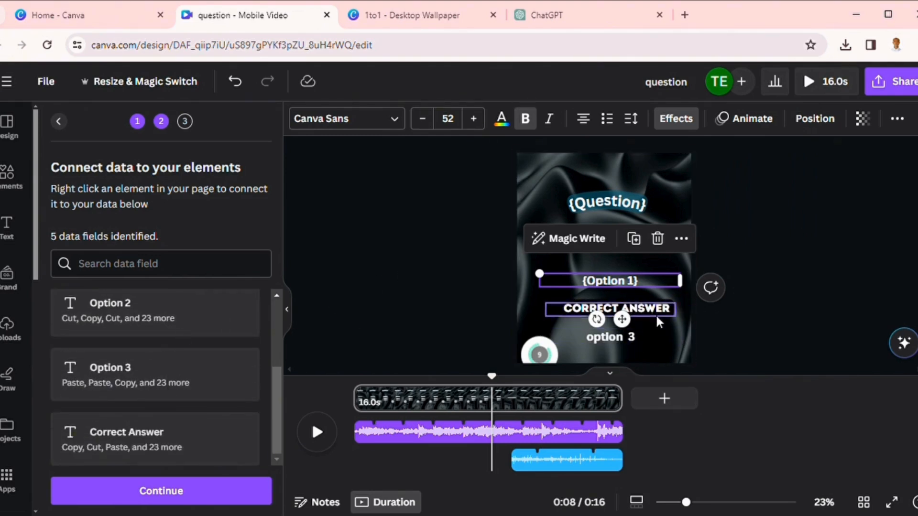
Move the correct answer text below option 3 to uncover option 2, and deselect it.
left_click_drag(658, 313, 666, 360)
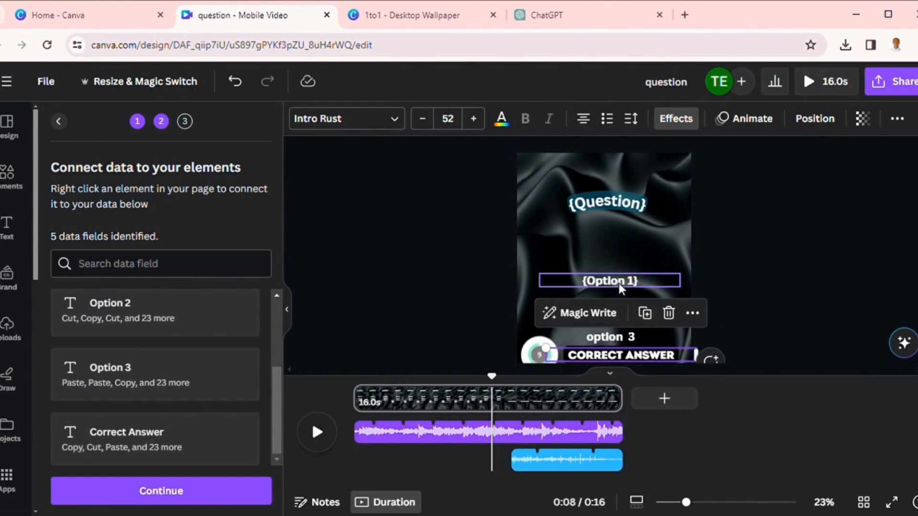
scroll(619, 283, "down", 2)
scroll(600, 211, "up", 1)
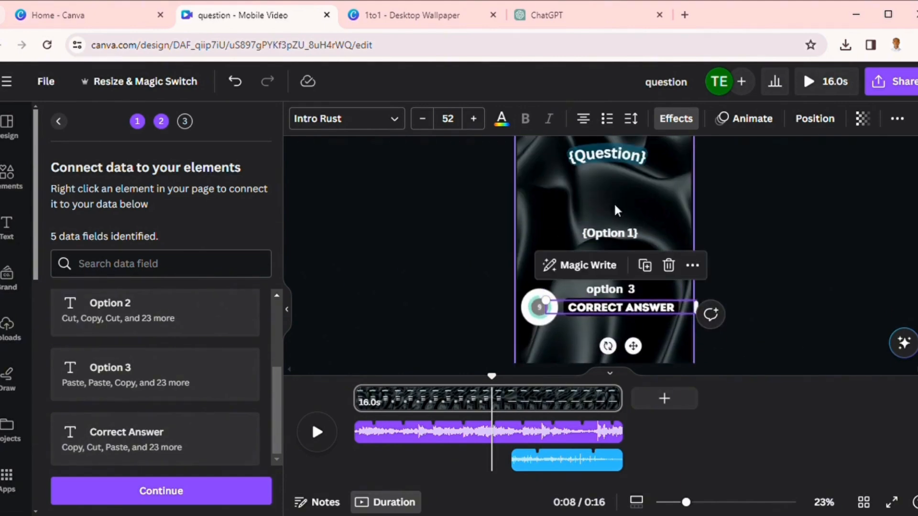
left_click(616, 205)
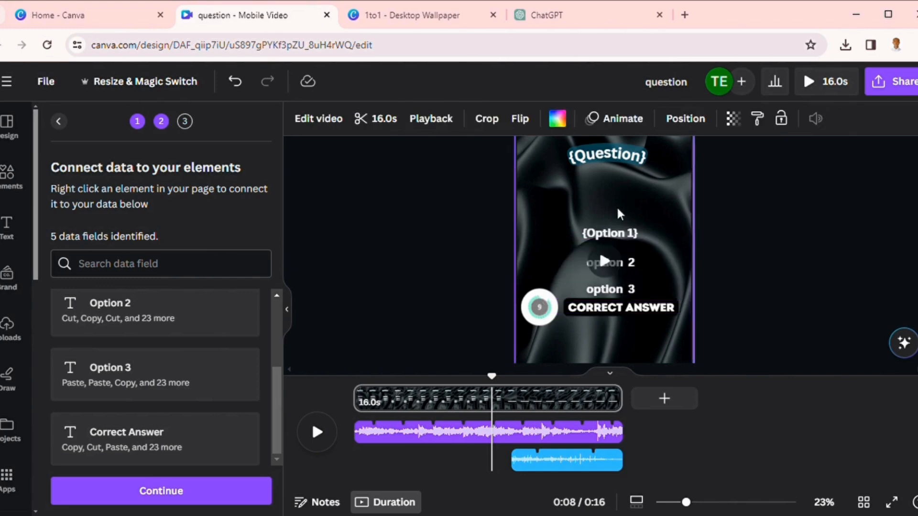
Connect the option 2 text to the Option 2 data field.
left_click(634, 261)
right_click(635, 261)
left_click(719, 304)
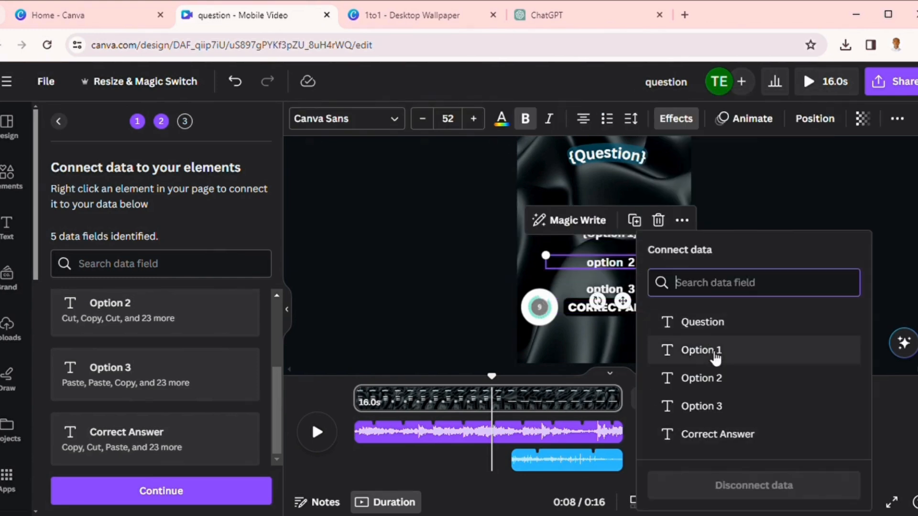
left_click(722, 379)
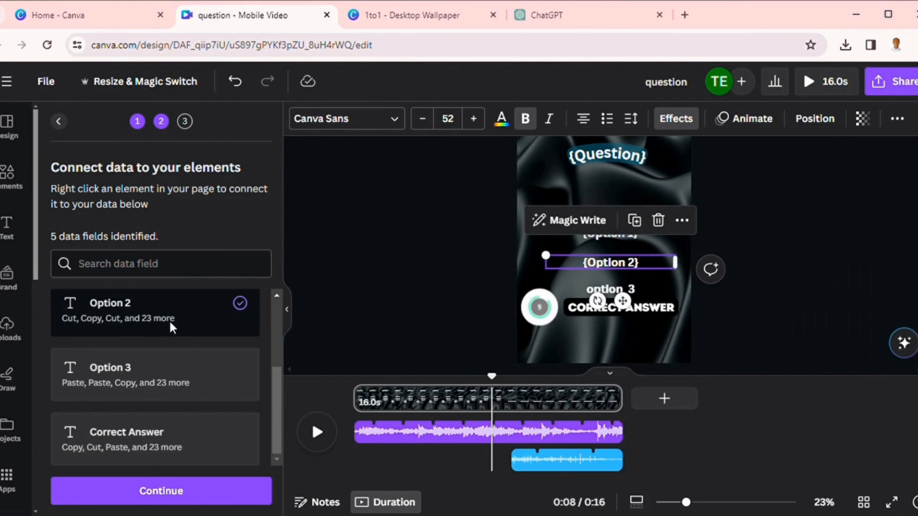
Connect the option 3 text to the Option 3 data field.
left_click(643, 291)
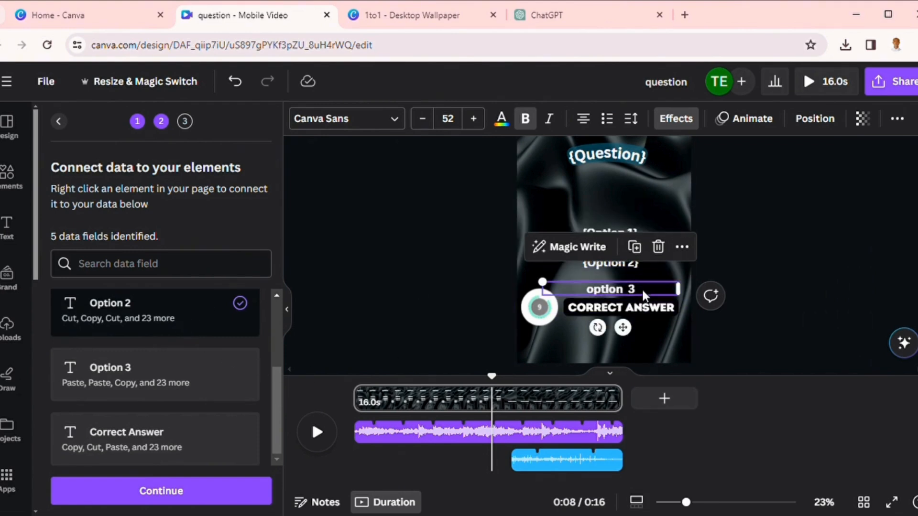
right_click(644, 289)
left_click(717, 306)
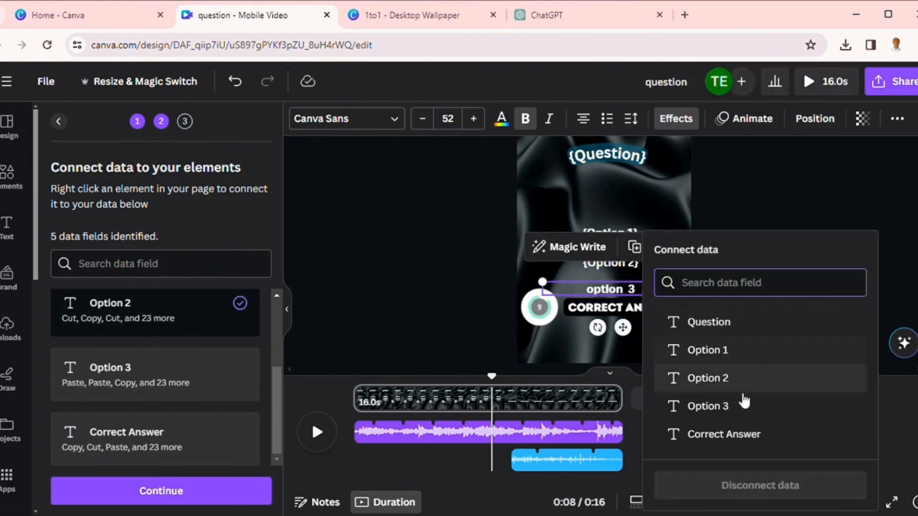
left_click(726, 404)
Connect the correct answer text to the Correct Answer data field.
left_click(654, 307)
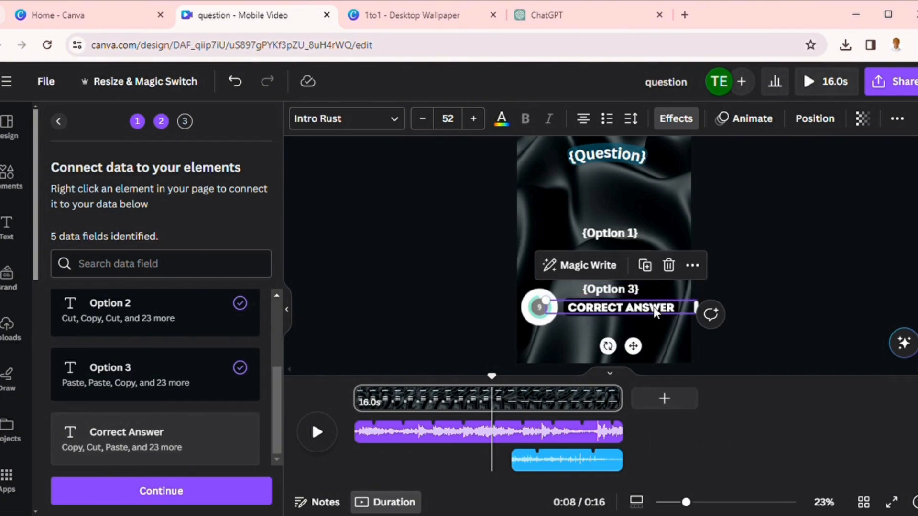
right_click(654, 306)
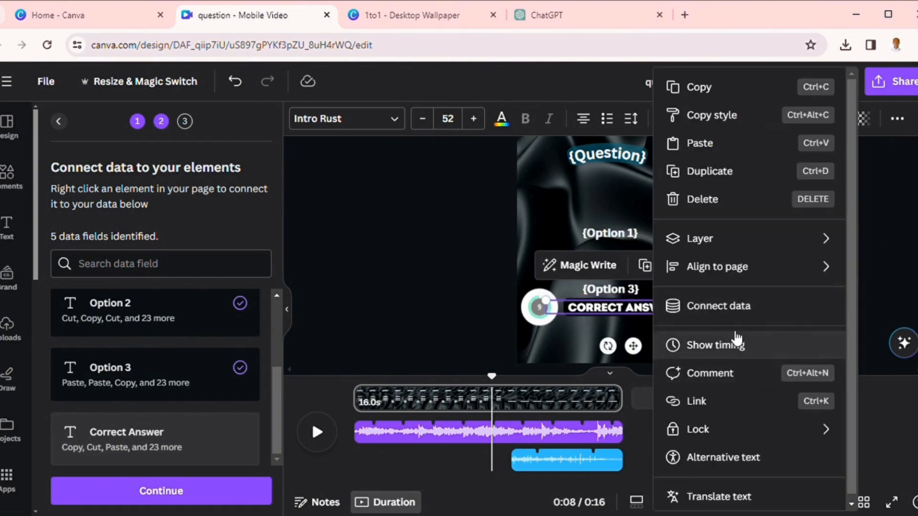
left_click(744, 308)
left_click(693, 435)
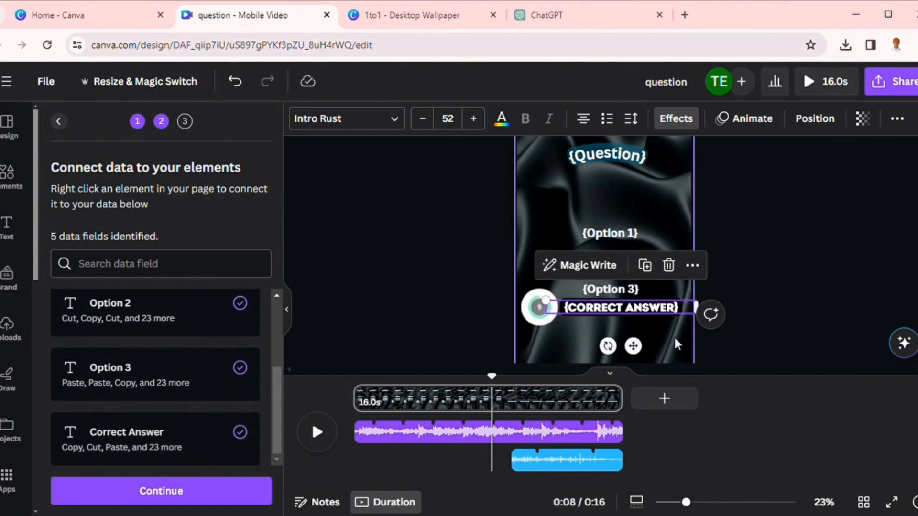
Move the correct answer text back up over option 2, centred between option 1 and option 3.
left_click_drag(651, 308, 632, 268)
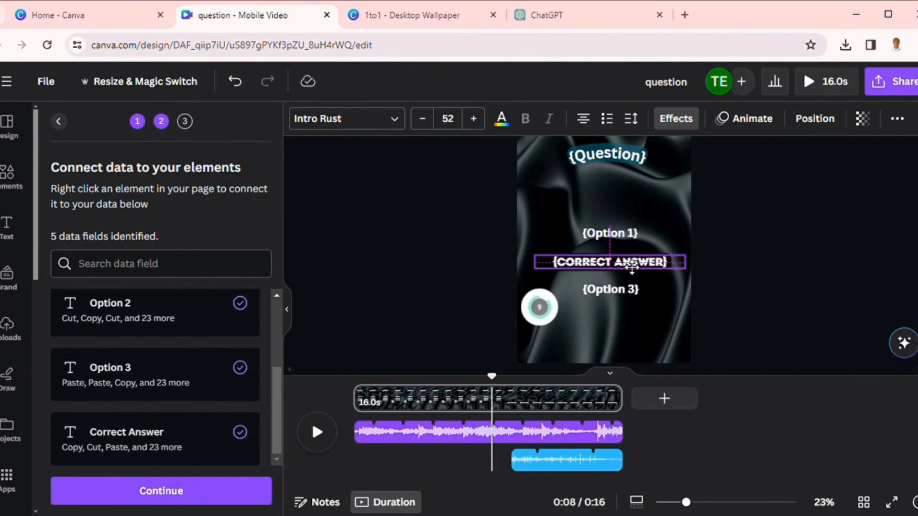
left_click_drag(632, 268, 635, 267)
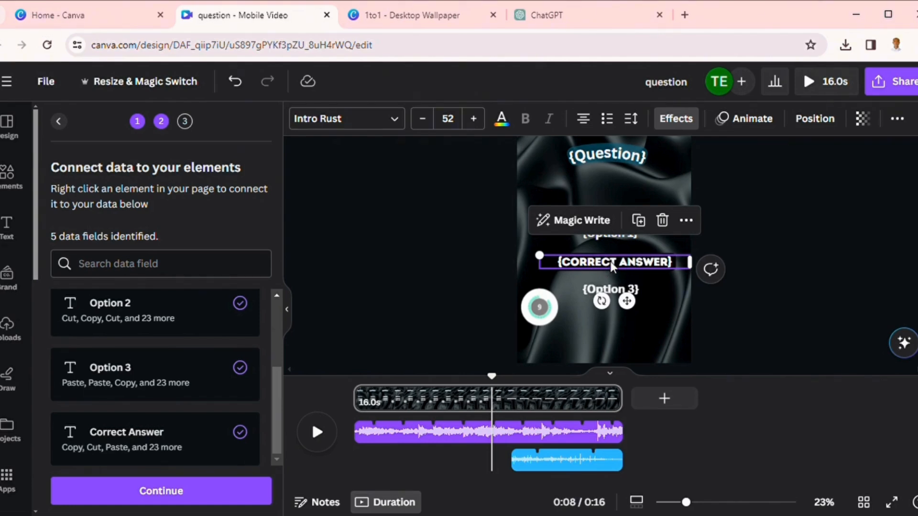
left_click_drag(632, 263, 636, 268)
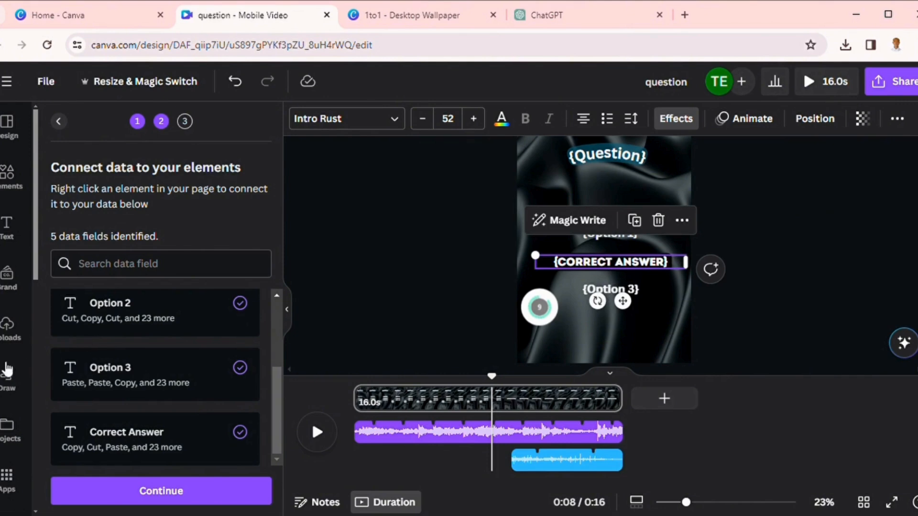
Continue to applying the data and generate designs from all the selected quiz rows.
left_click(185, 492)
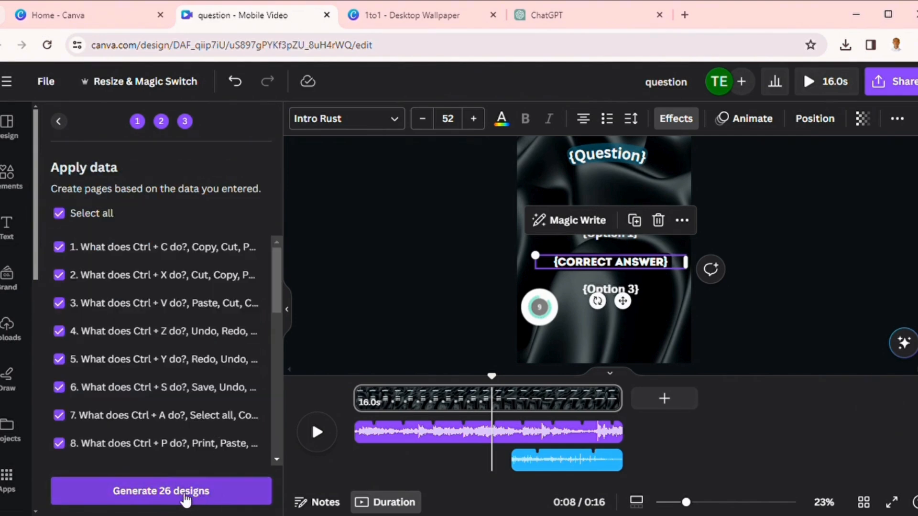
left_click(186, 499)
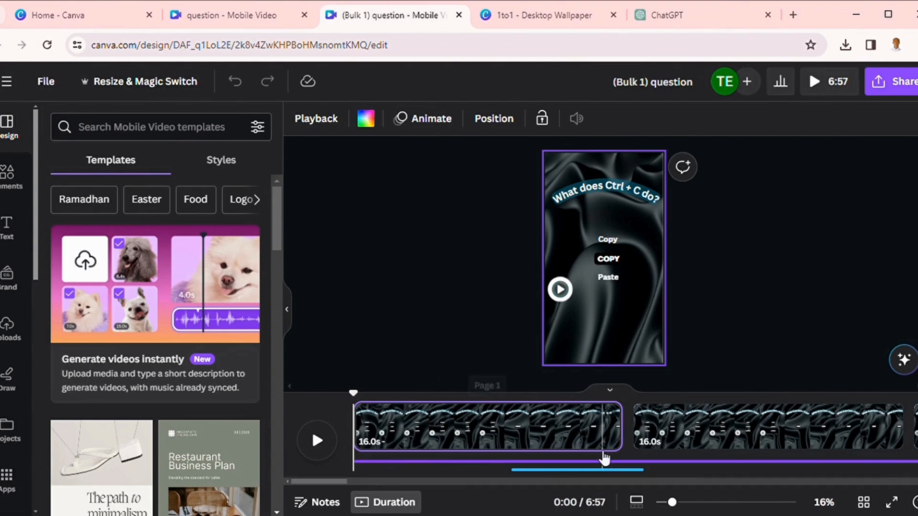
Look through the generated pages in the timeline, checking the questions, options and answers on the second and third pages.
left_click_drag(329, 481, 367, 473)
left_click(526, 431)
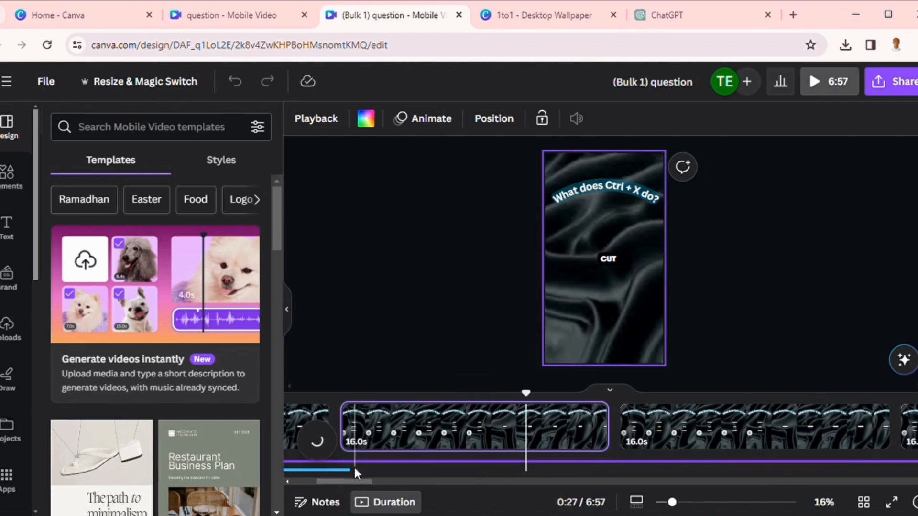
left_click(675, 433)
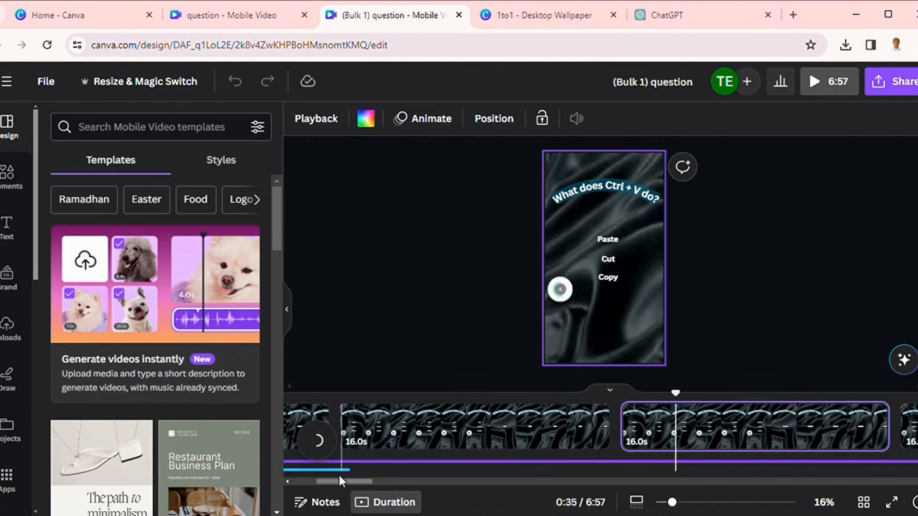
left_click_drag(338, 477, 655, 489)
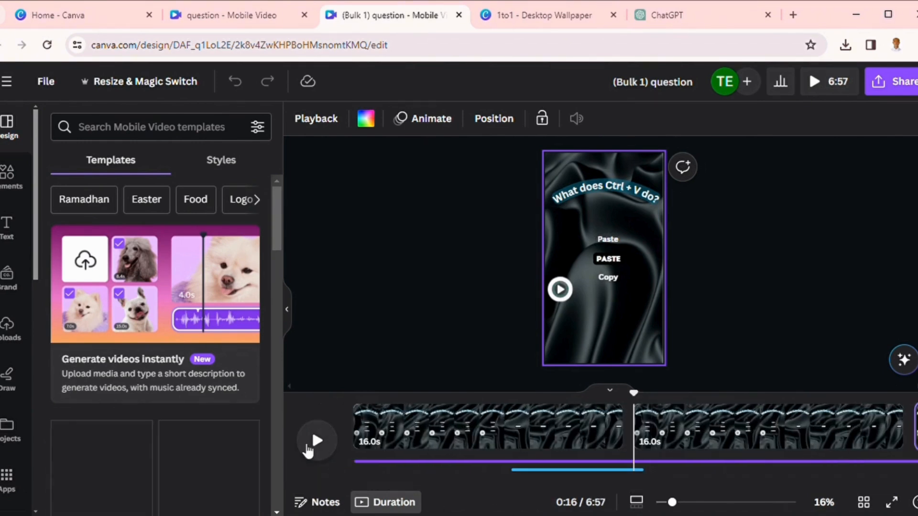
Play the first generated page from its start to check the timing of its options and answer, and pause at its end.
left_click(357, 446)
left_click(317, 440)
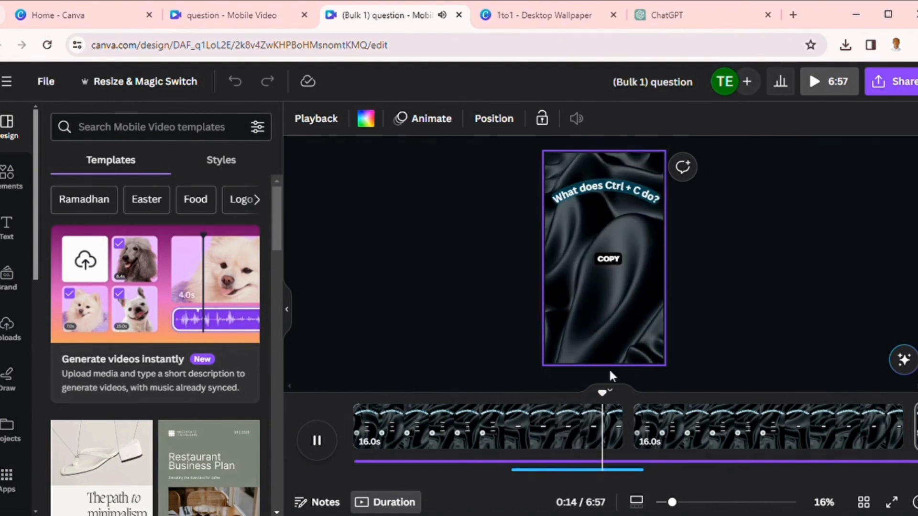
left_click(318, 440)
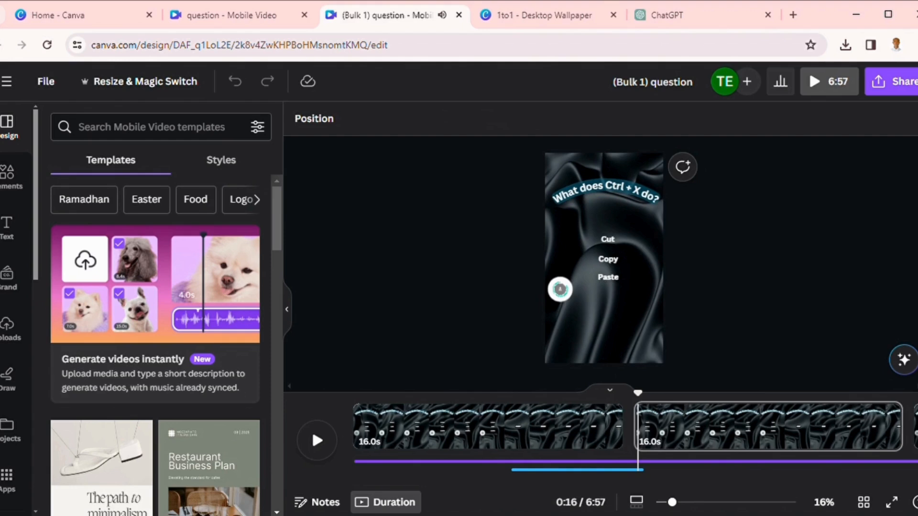
Download all pages of the bulk design as separate MP4 video files in 1080p quality.
left_click(890, 81)
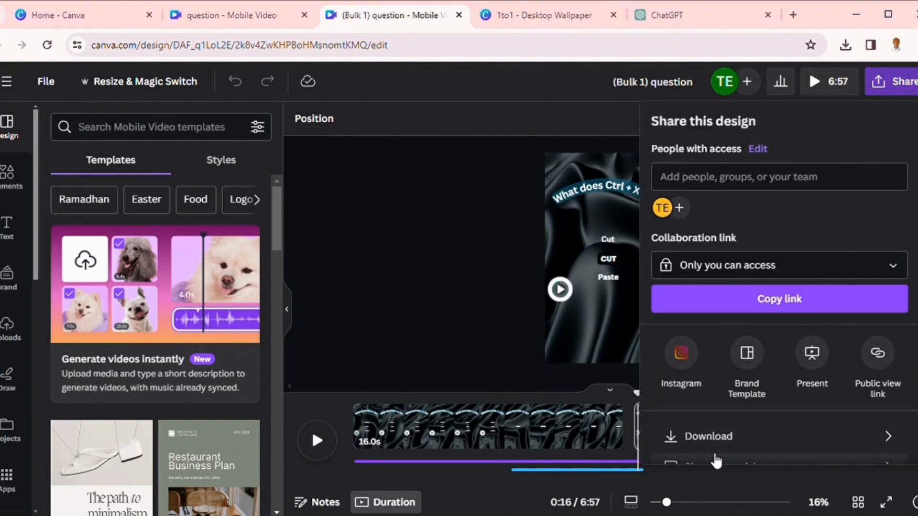
left_click(720, 438)
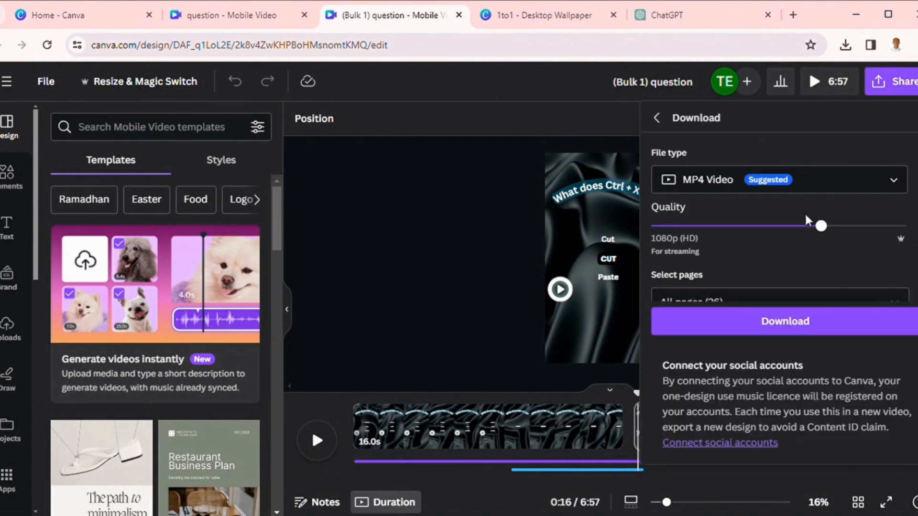
scroll(732, 272, "down", 2)
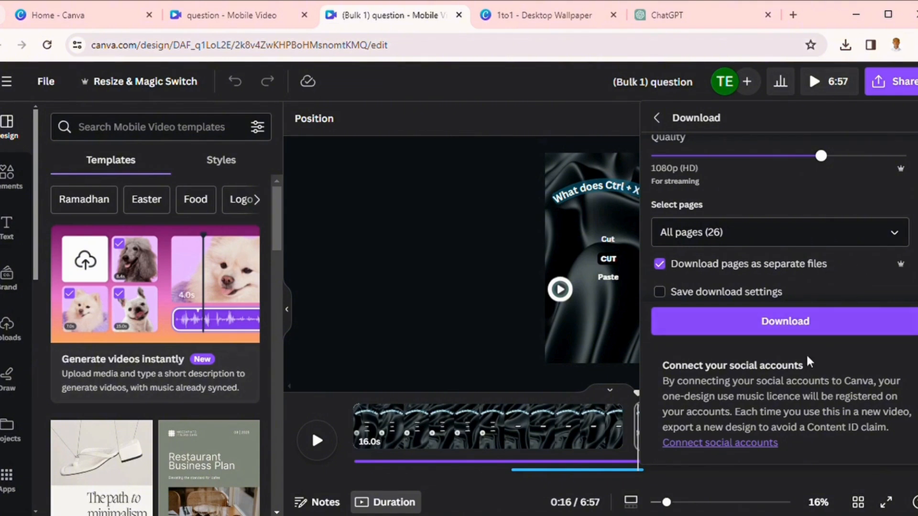
left_click(821, 329)
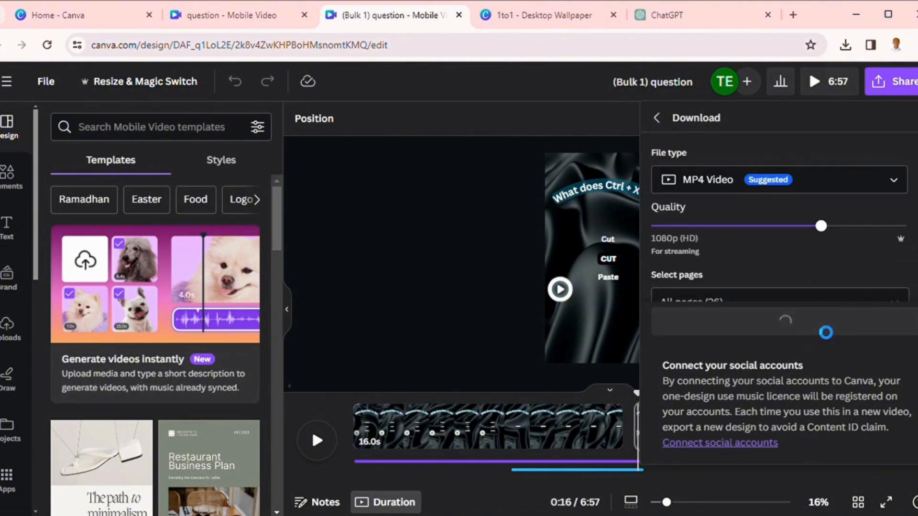